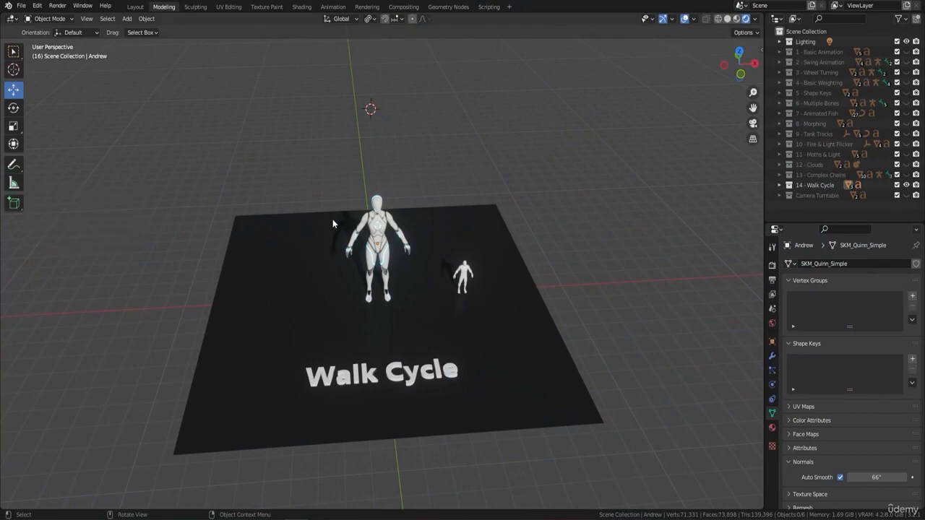
- Examine the robot character and the smaller human reference figure from several angles to compare their scale
middle_drag(473, 247, 330, 212)
scroll(433, 248, up, 3)
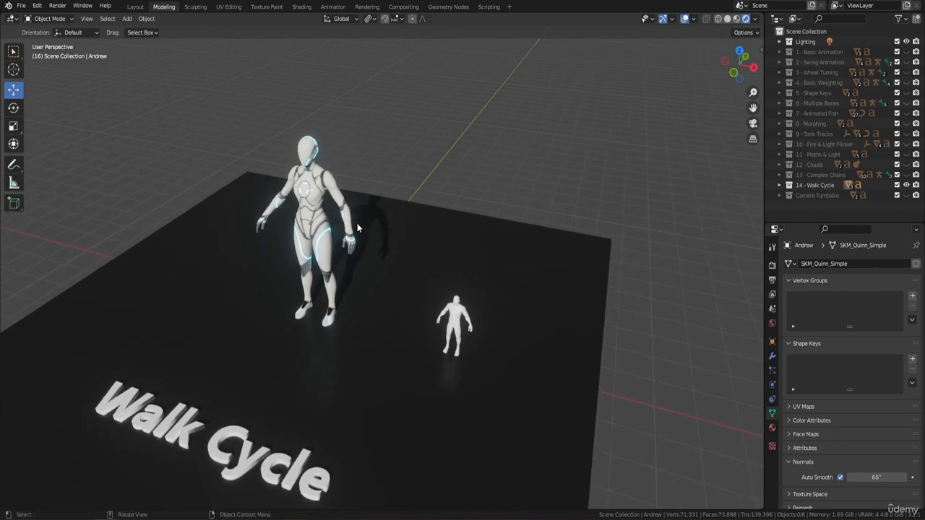
middle_drag(357, 223, 427, 243)
scroll(433, 277, up, 2)
shift+middle_drag(484, 297, 432, 247)
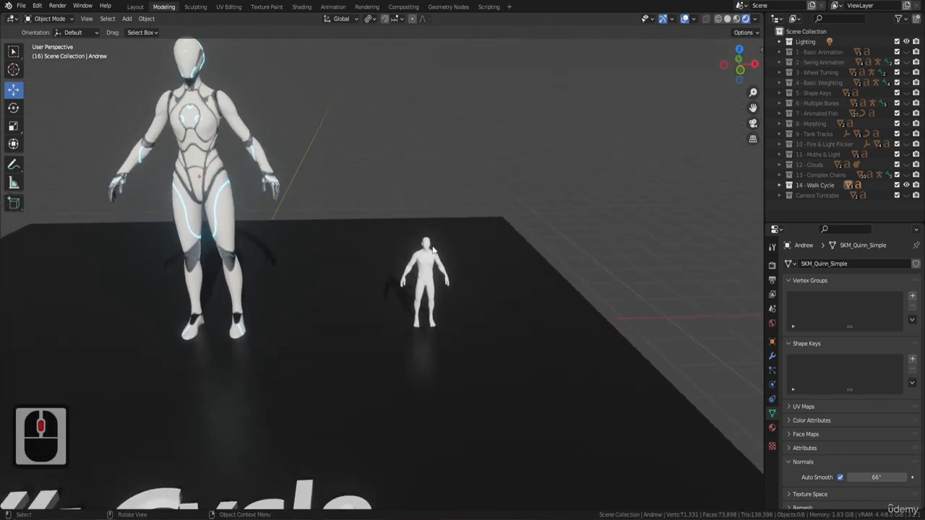
click(204, 137)
shift+middle_drag(360, 161, 383, 169)
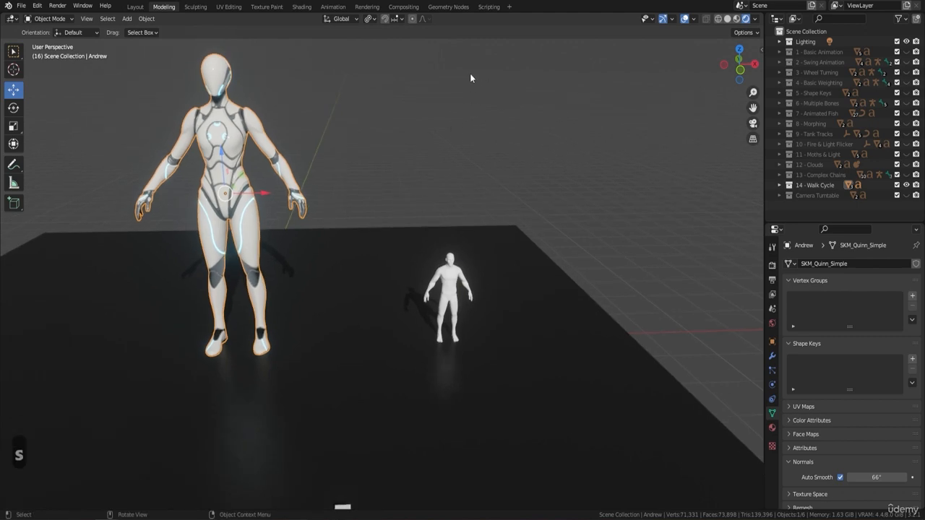
key(s)
middle_drag(427, 234, 467, 248)
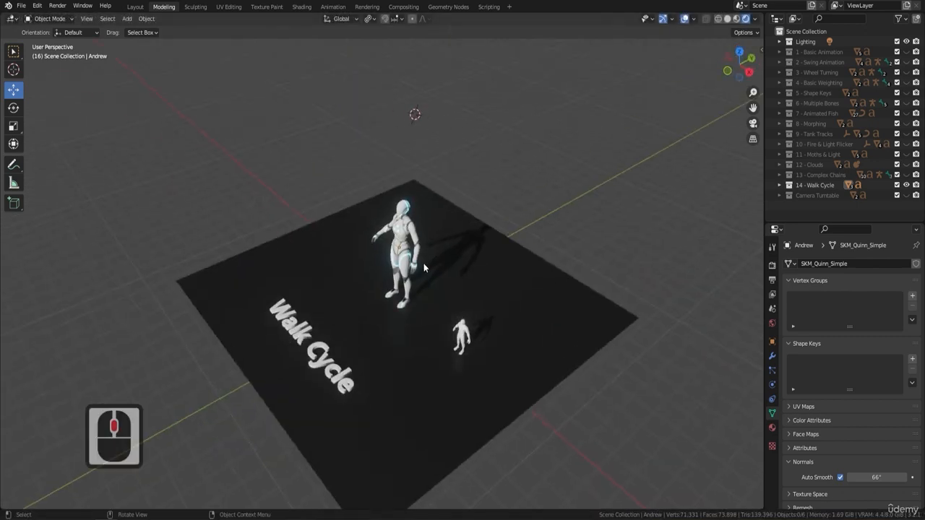
scroll(424, 268, up, 3)
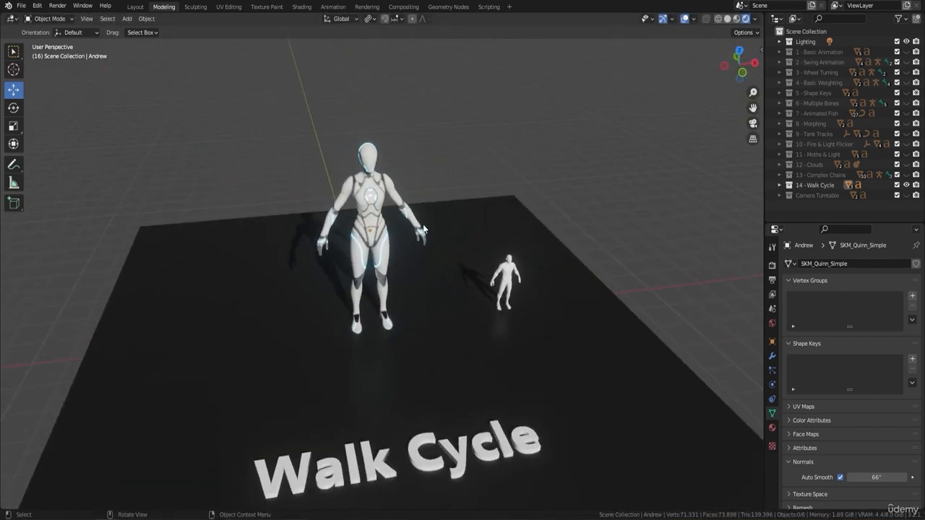
middle_drag(414, 225, 348, 184)
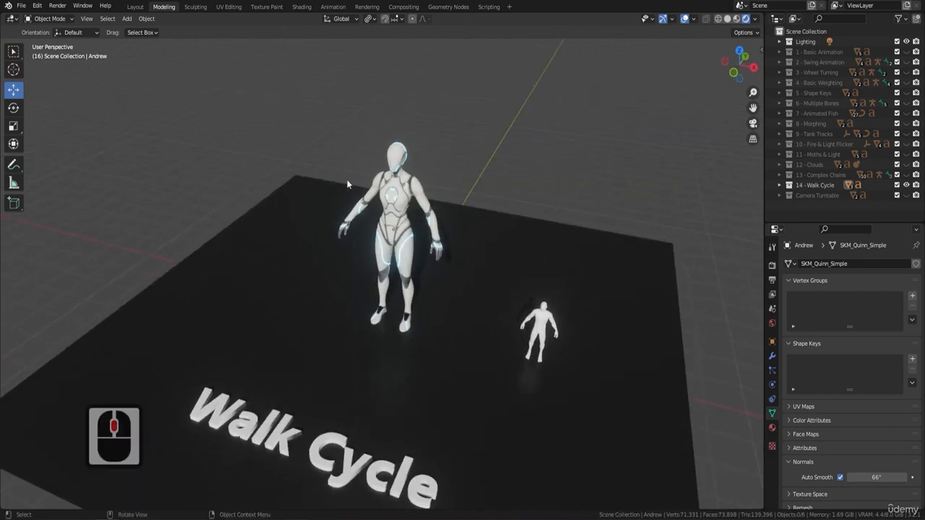
shift+middle_drag(427, 233, 327, 211)
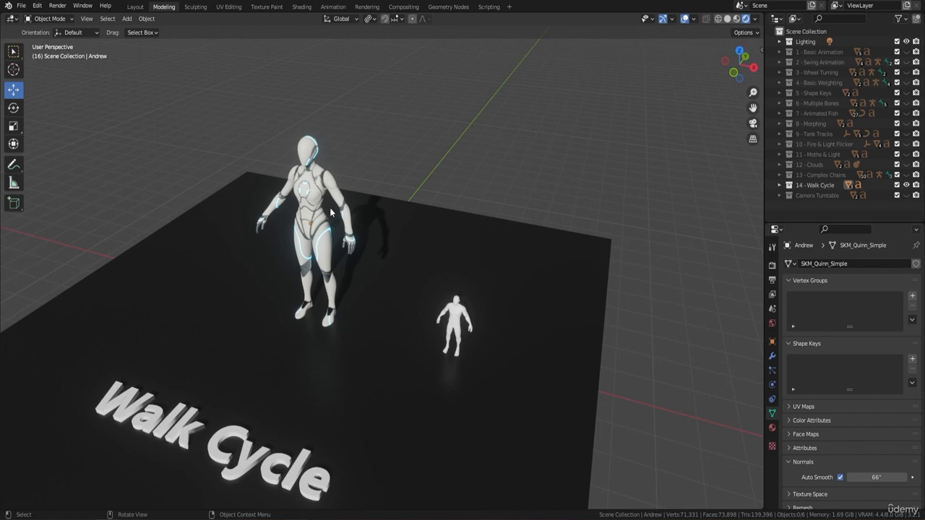
scroll(363, 228, up, 3)
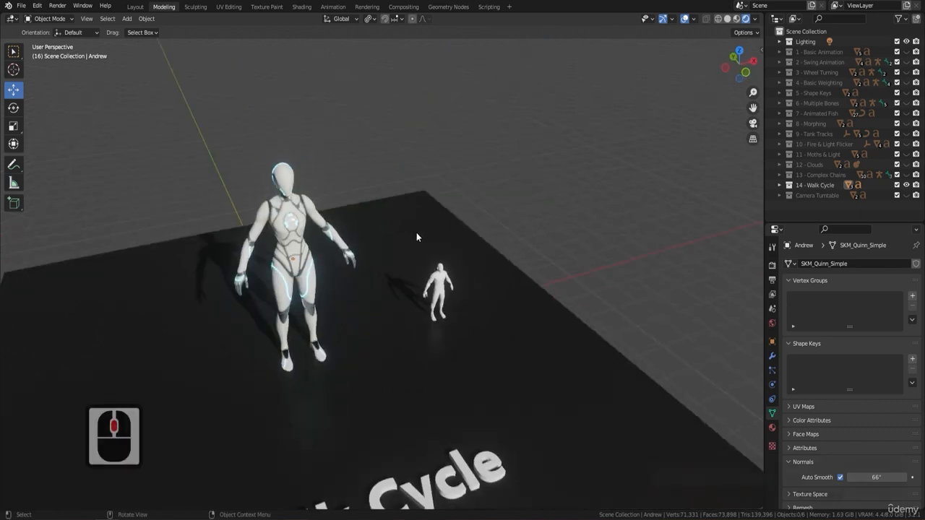
middle_drag(416, 232, 435, 237)
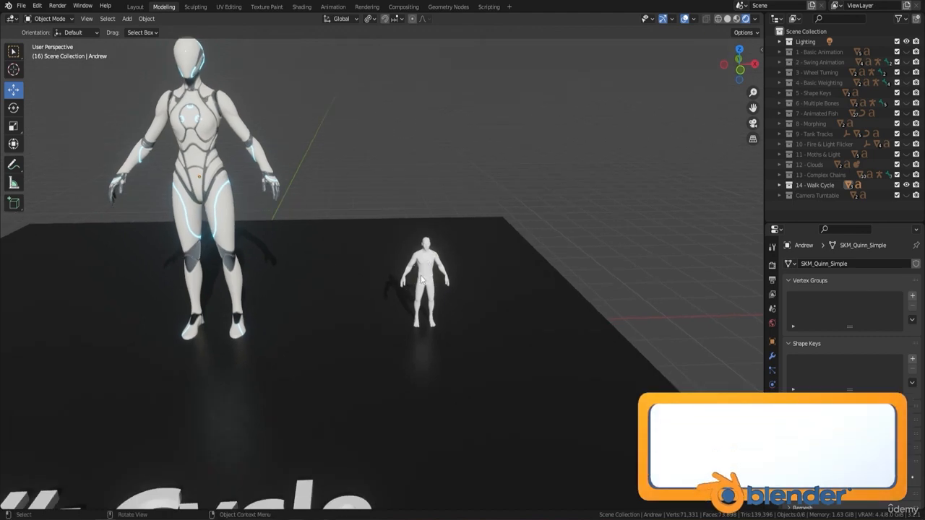
- Scale the robot character down to roughly the size of the human reference figure
click(204, 137)
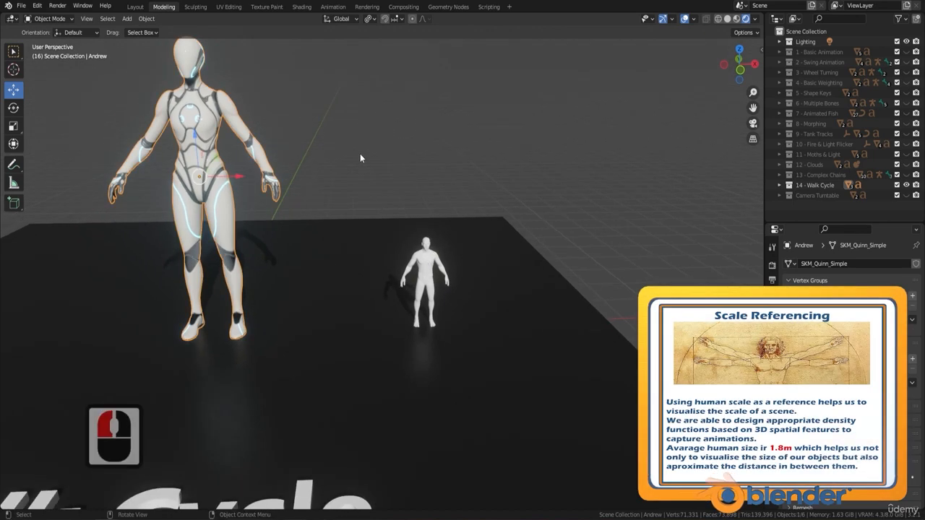
shift+middle_drag(360, 154, 451, 122)
key(s)
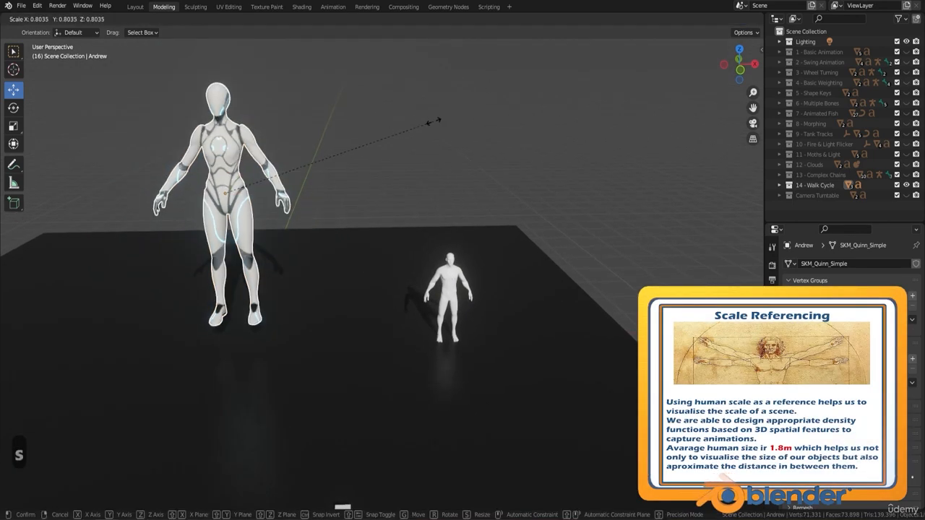
click(321, 133)
- Move the robot beside the human reference figure, 3.5788 m along X and -1.8478 m along Z
key(g)
key(x)
click(445, 234)
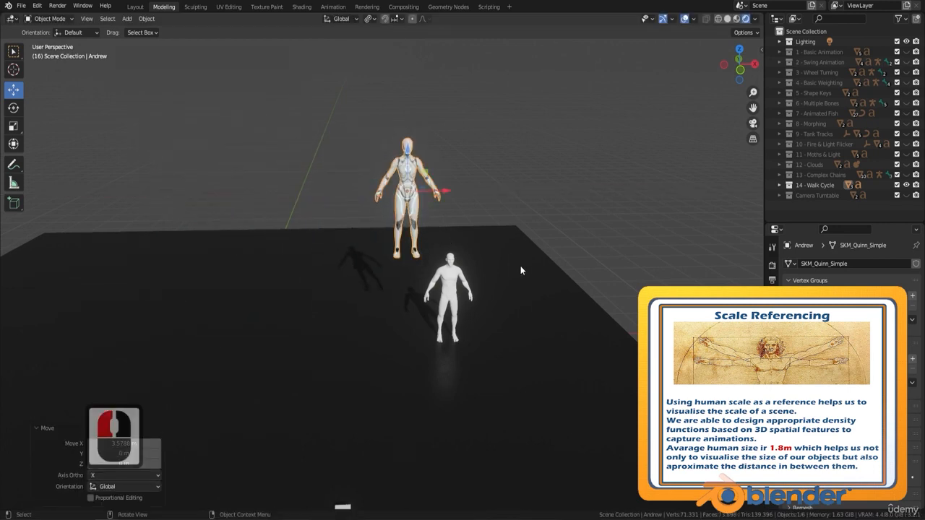
middle_drag(446, 234, 489, 225)
key(g)
key(z)
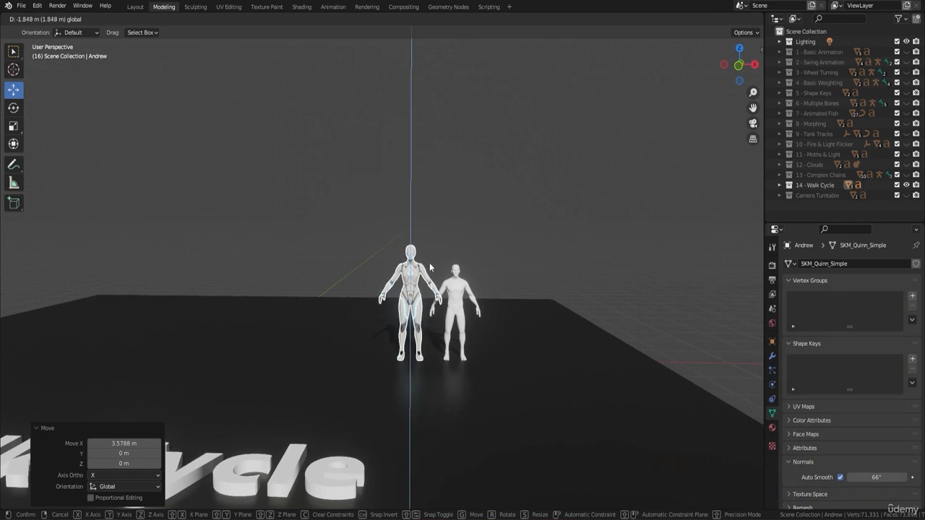
click(431, 265)
- In front orthographic view, scale the robot by 0.854 to approximate the human figure's height
shift+middle_drag(468, 274, 445, 270)
scroll(445, 271, up, 4)
middle_drag(409, 189, 321, 177)
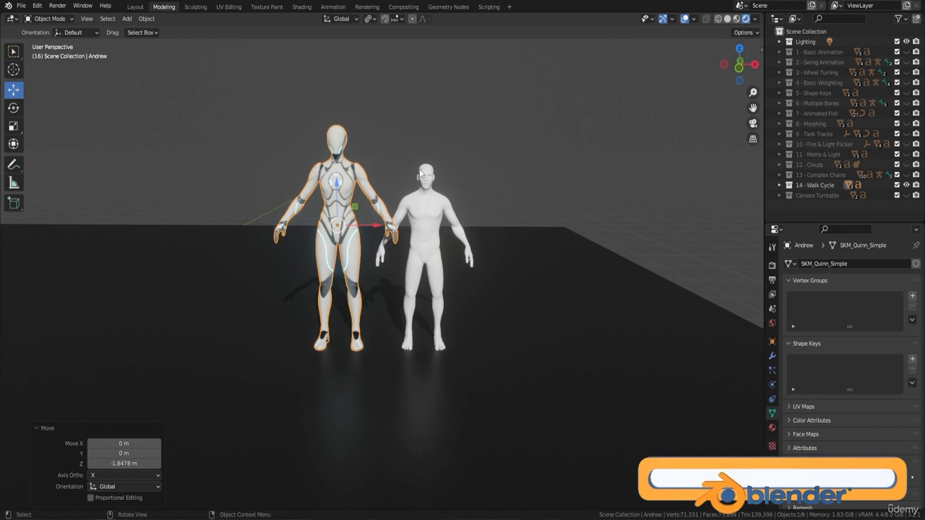
key(KP_1)
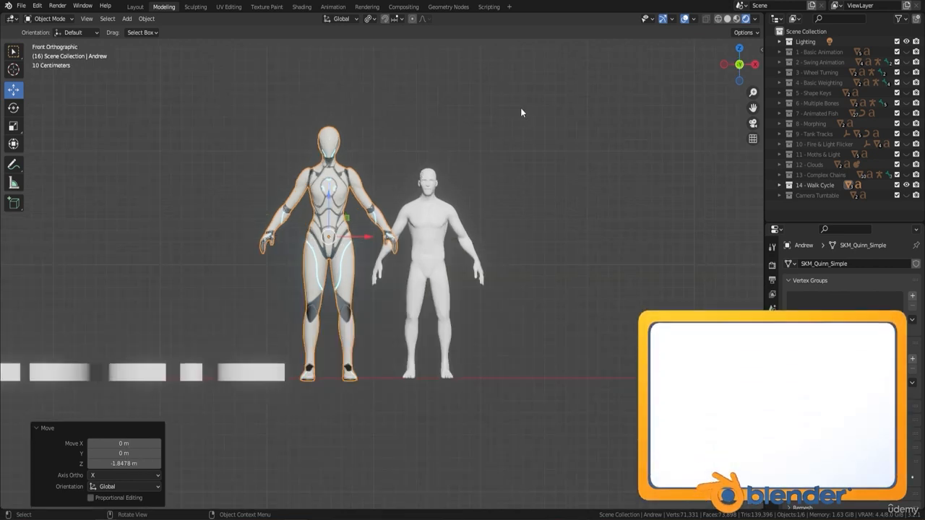
key(s)
click(489, 118)
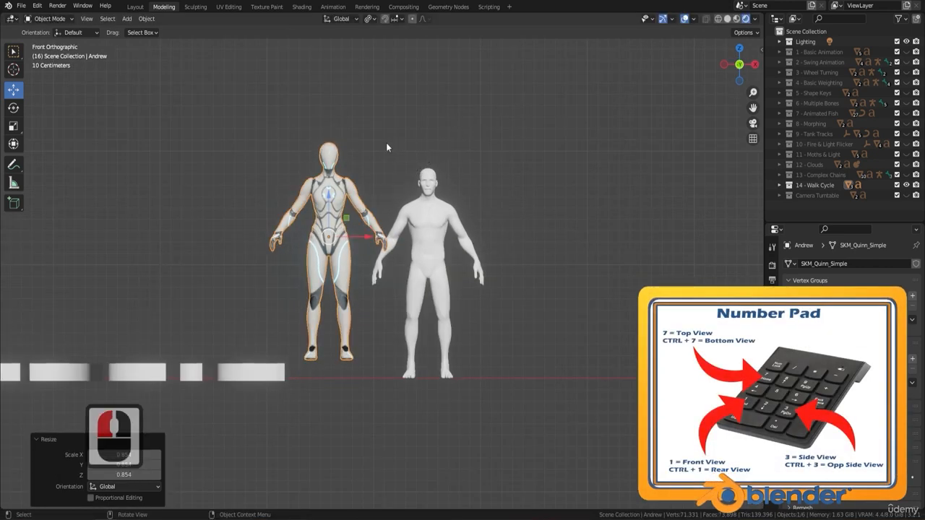
- Lower the robot along Z until its feet meet the ground line and shift it about -0.081 m along X
key(g)
key(z)
click(403, 241)
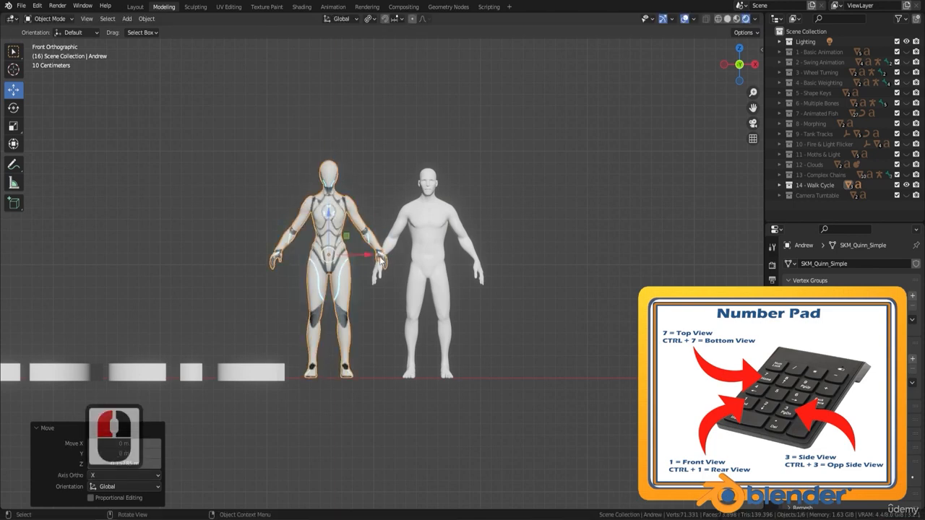
drag(379, 259, 358, 266)
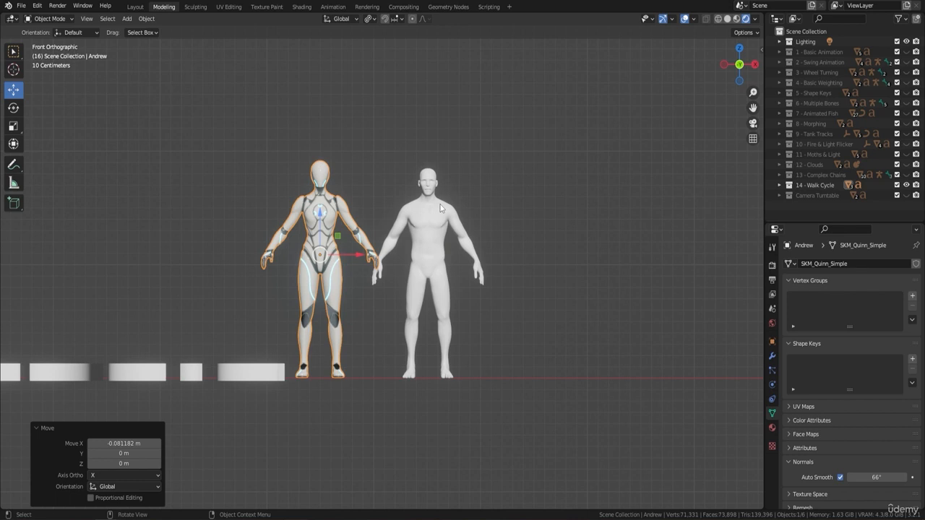
- Move the robot away from the human figure along negative X, then nudge it back by about 0.33 m
scroll(399, 189, down, 5)
middle_drag(399, 190, 394, 248)
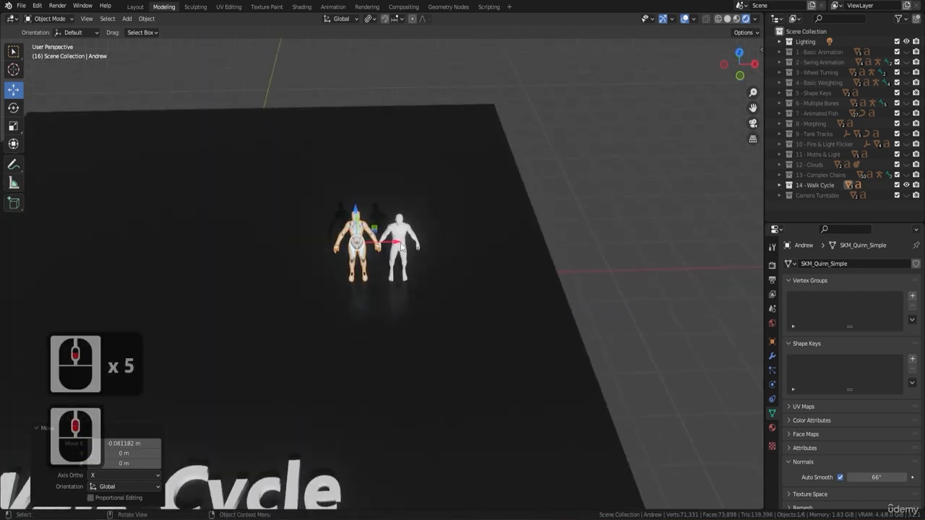
drag(394, 248, 215, 247)
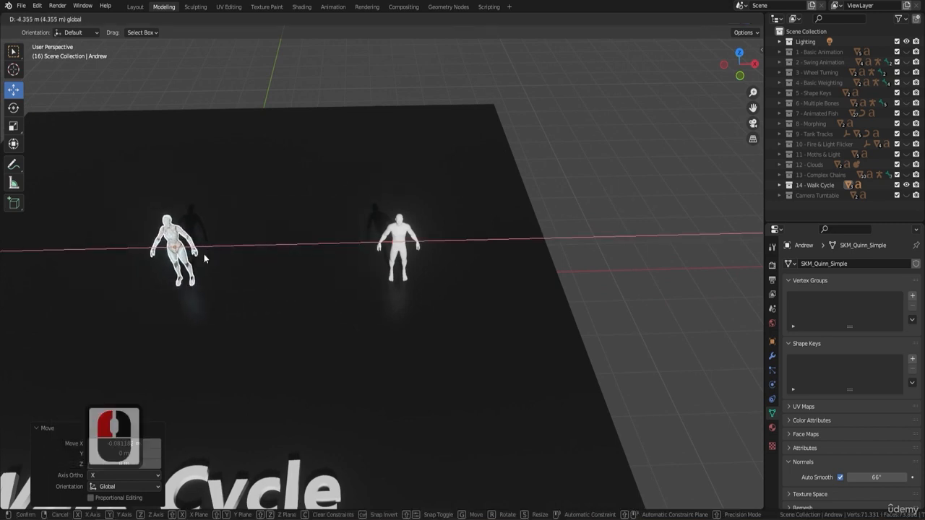
shift+middle_drag(202, 278, 341, 237)
drag(329, 224, 350, 223)
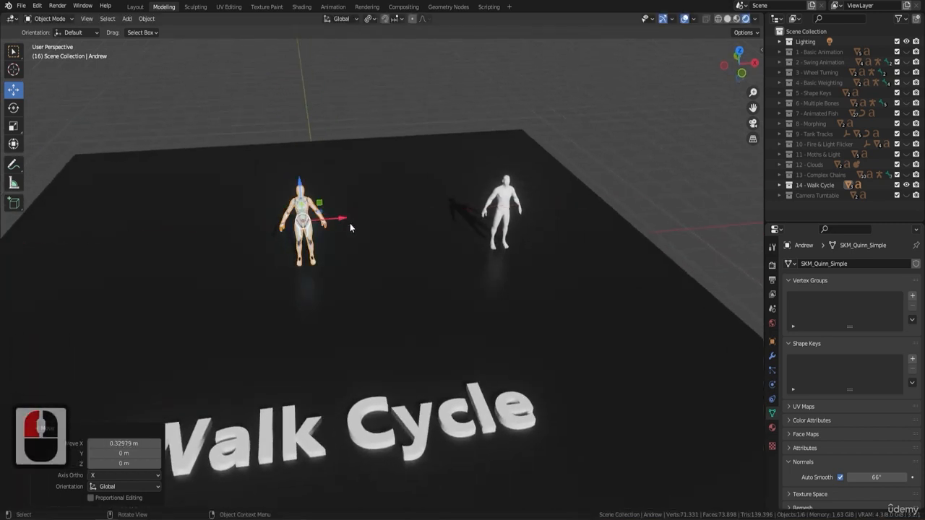
- Hide the human reference figure, the black floor plane and the Walk Cycle text
click(504, 213)
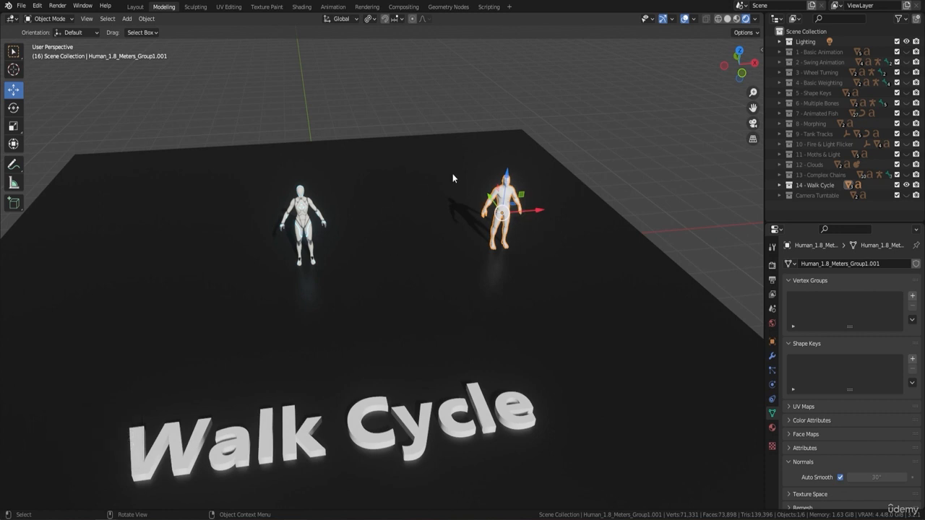
key(Delete)
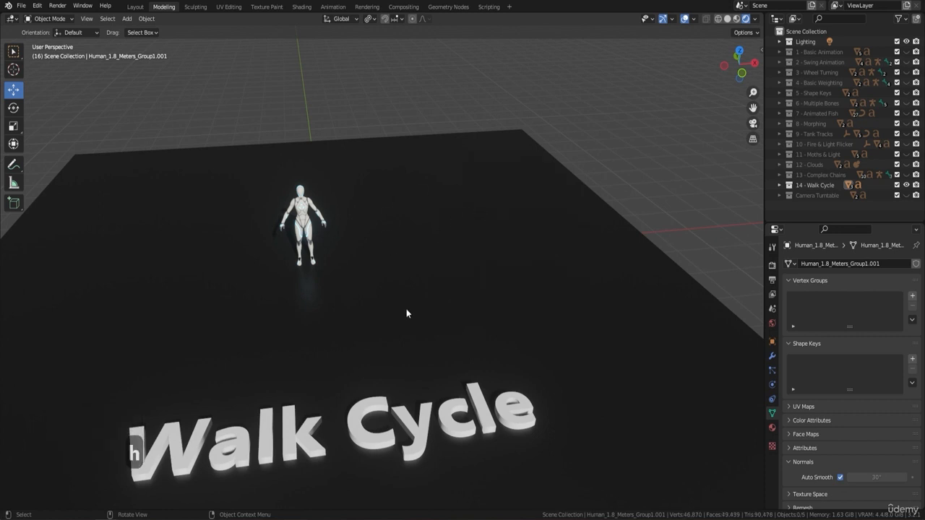
click(377, 417)
key(h)
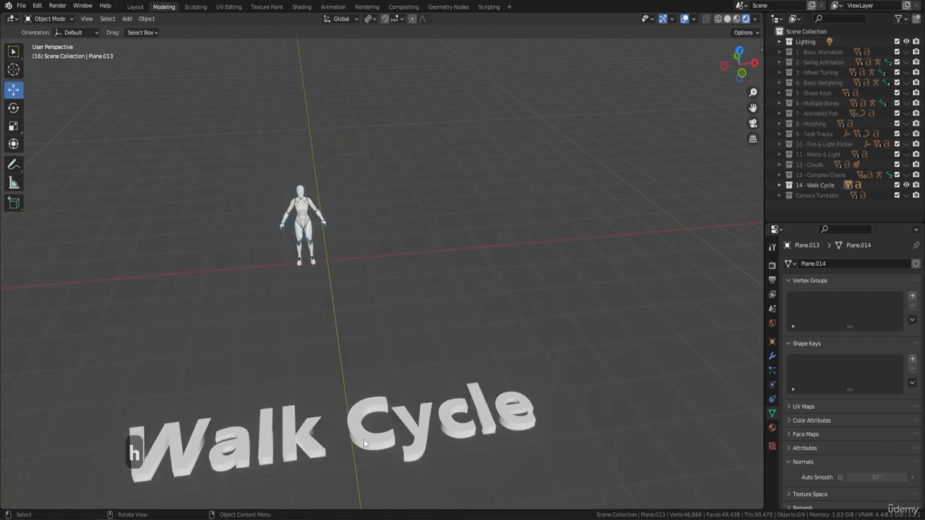
click(365, 443)
key(h)
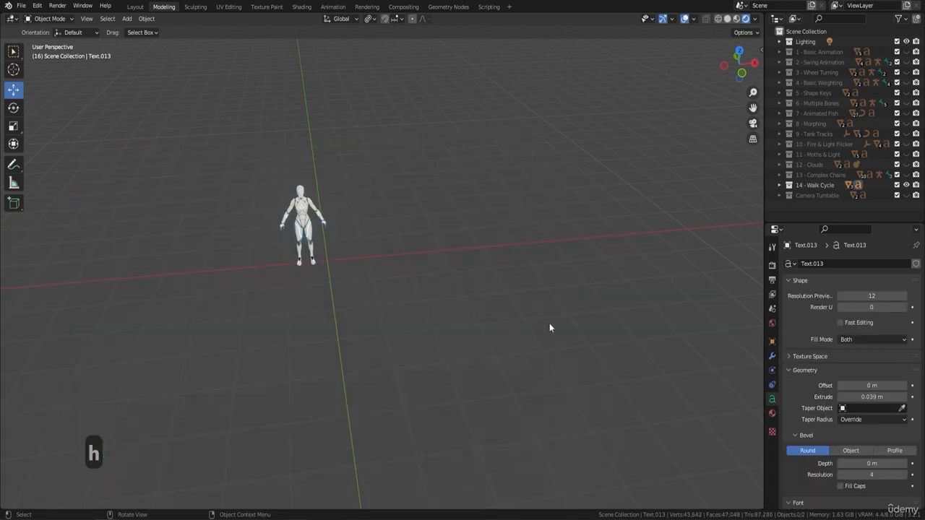
- Select the robot and expand the 14 - Walk Cycle collection to reveal its objects
click(298, 219)
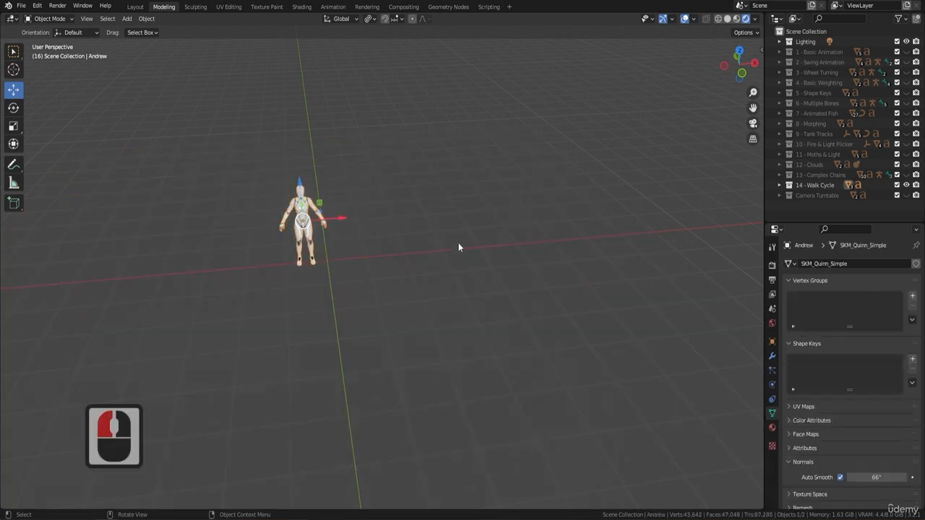
click(781, 185)
scroll(795, 177, down, 4)
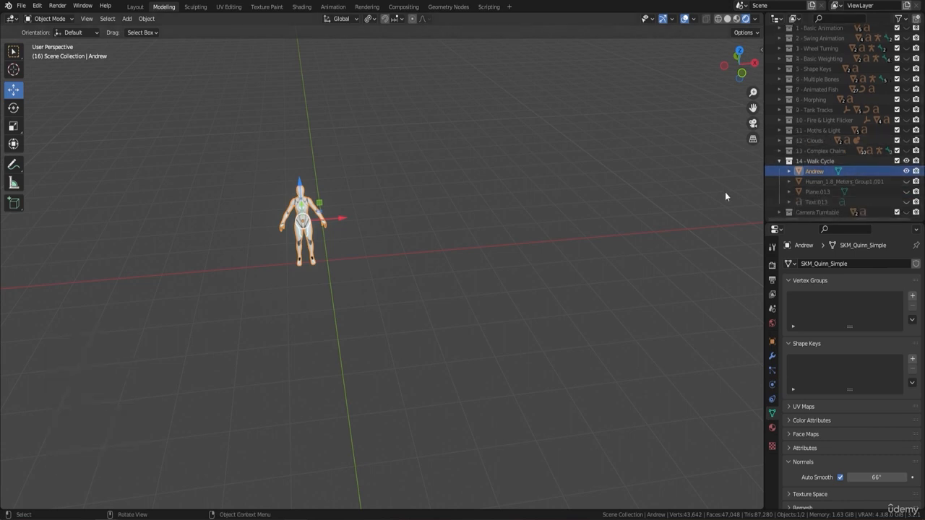
scroll(292, 226, up, 4)
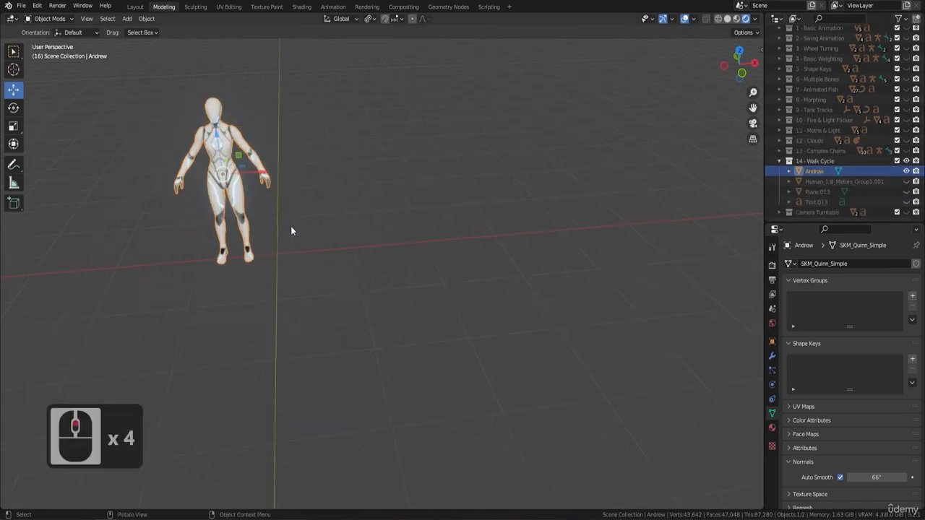
middle_drag(291, 226, 343, 235)
scroll(343, 235, up, 3)
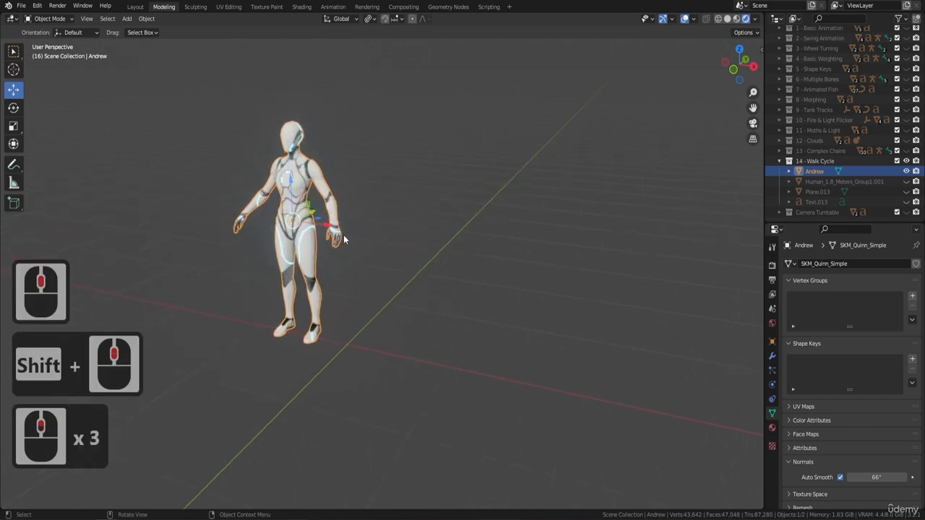
middle_drag(177, 172, 273, 214)
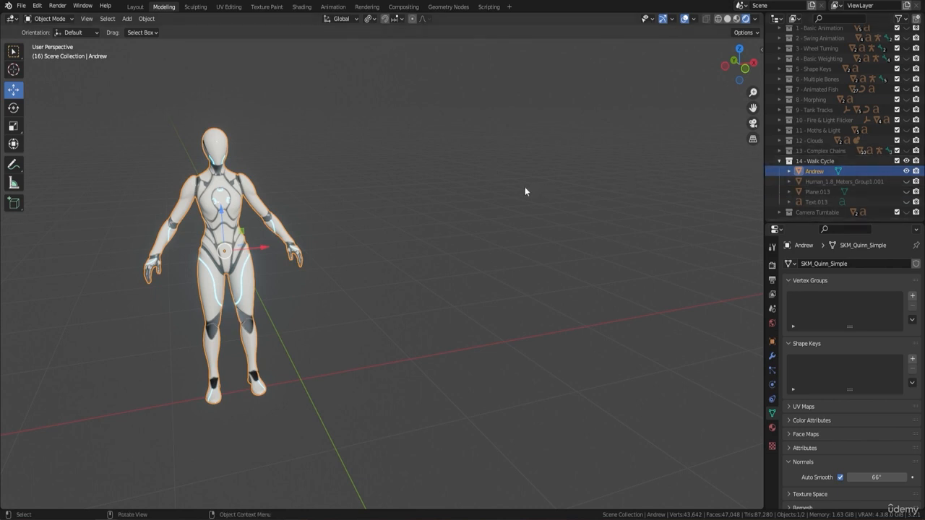
- Try to take the robot object out of the 14 - Walk Cycle collection by way of the Camera Turntable collection
drag(823, 171, 822, 212)
scroll(819, 193, up, 5)
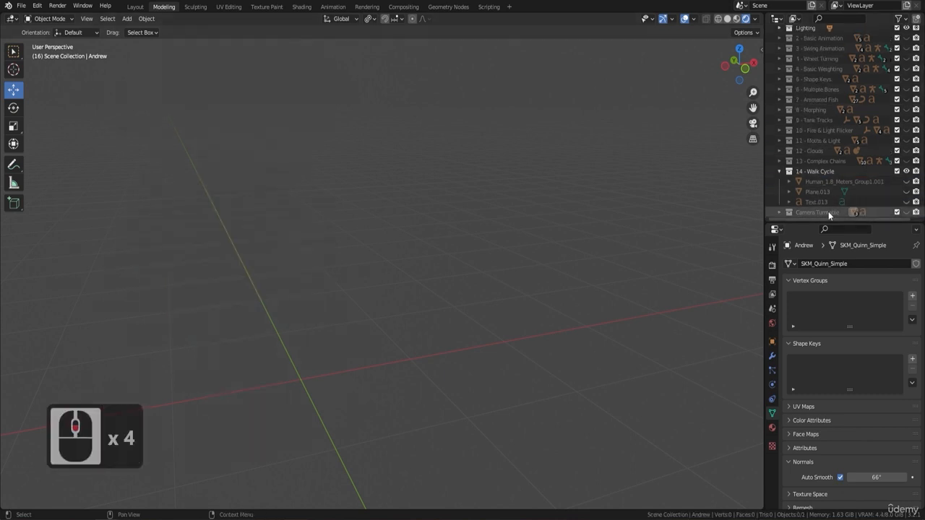
click(780, 213)
scroll(826, 196, down, 12)
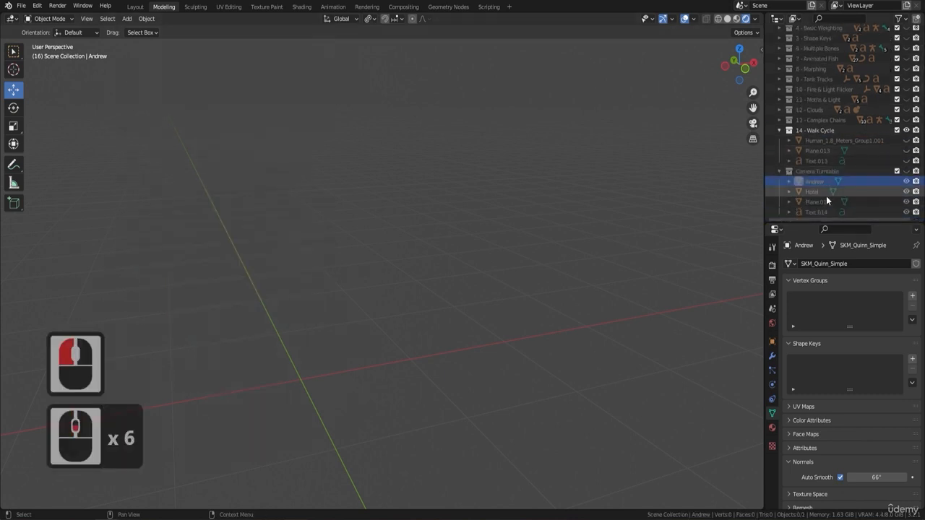
drag(819, 181, 819, 215)
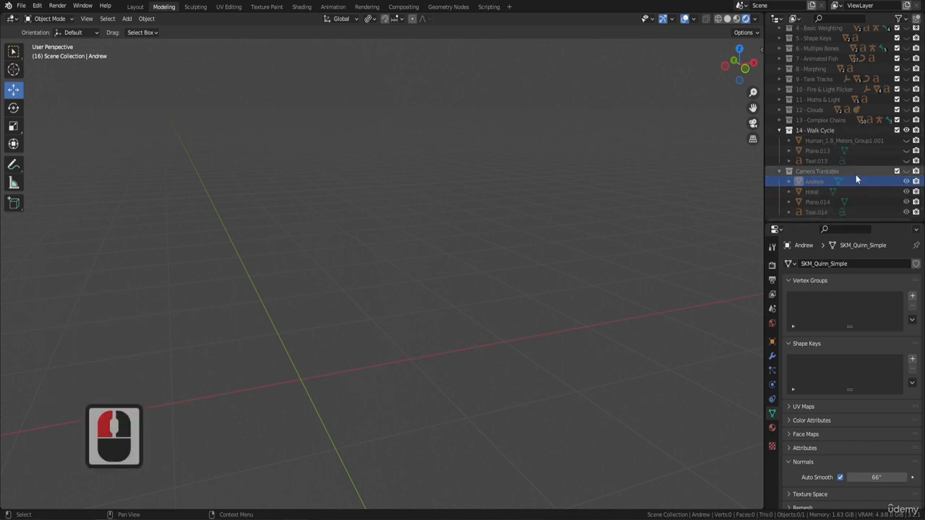
- Move the robot object to the top level of the Scene Collection and collapse the Camera Turntable and 14 - Walk Cycle collections
drag(812, 182, 779, 221)
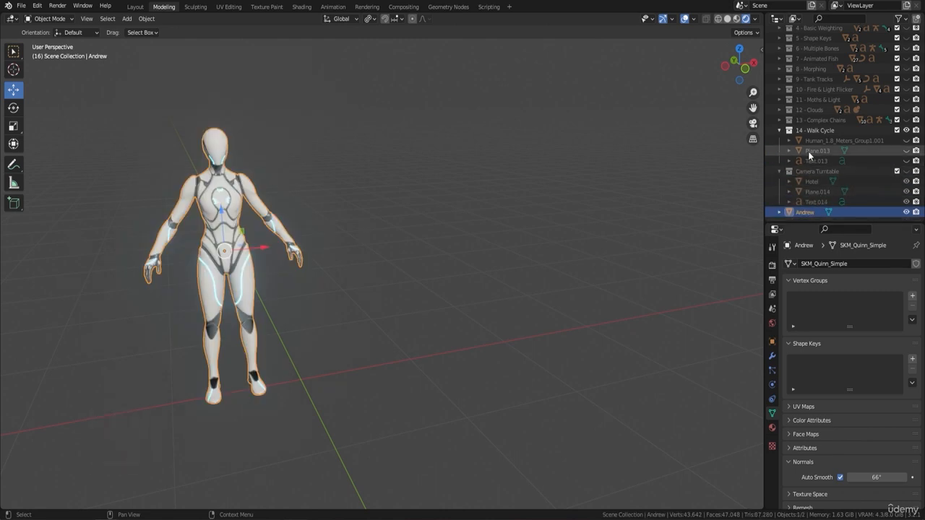
click(779, 171)
click(782, 160)
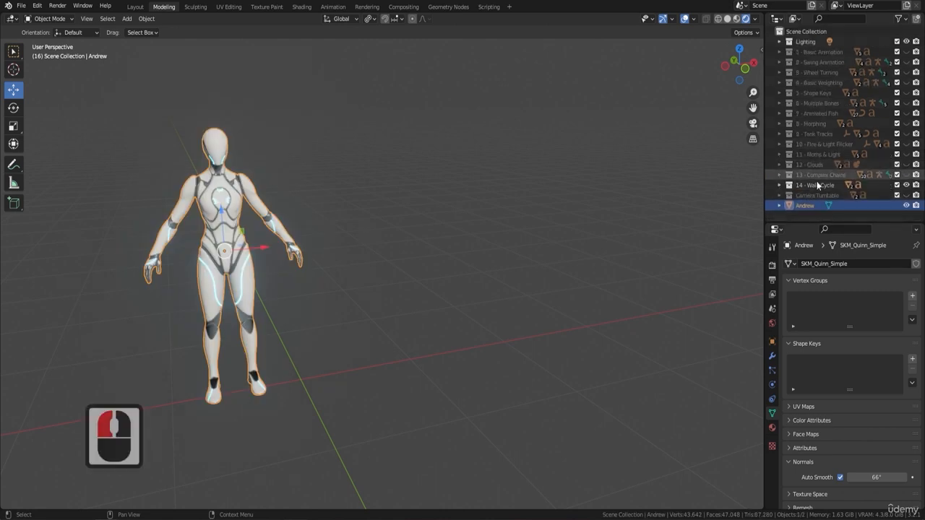
- Check the robot object by hiding and unhiding it, and place the 3D cursor at the world origin
click(906, 206)
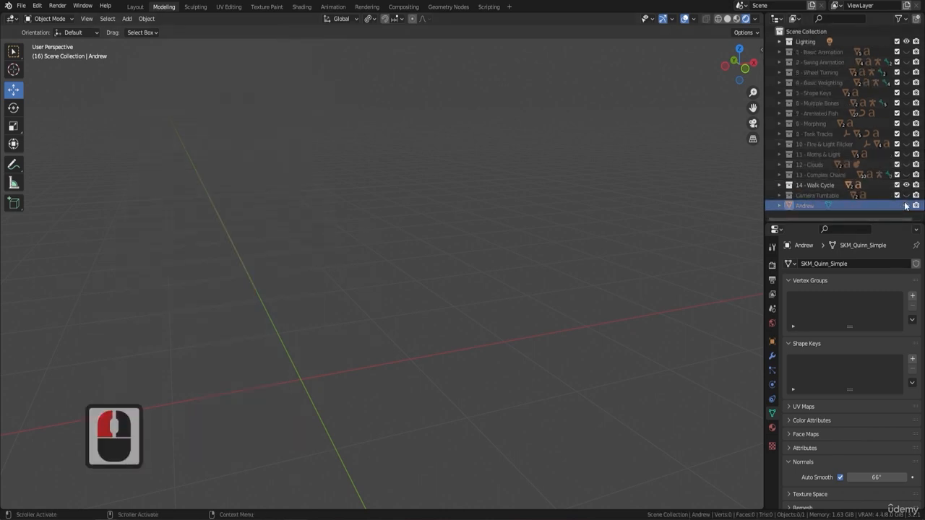
click(906, 206)
middle_drag(412, 233, 366, 219)
scroll(347, 246, down, 4)
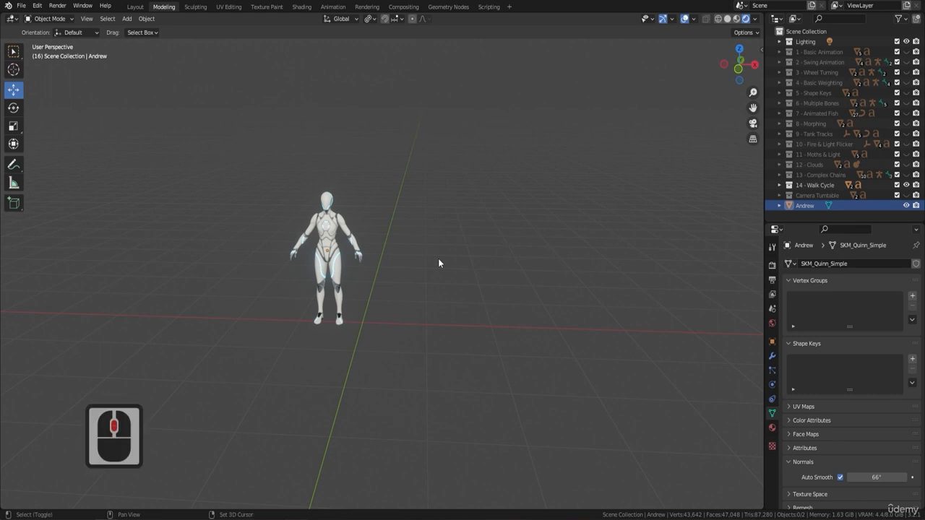
key(shift+s)
click(375, 298)
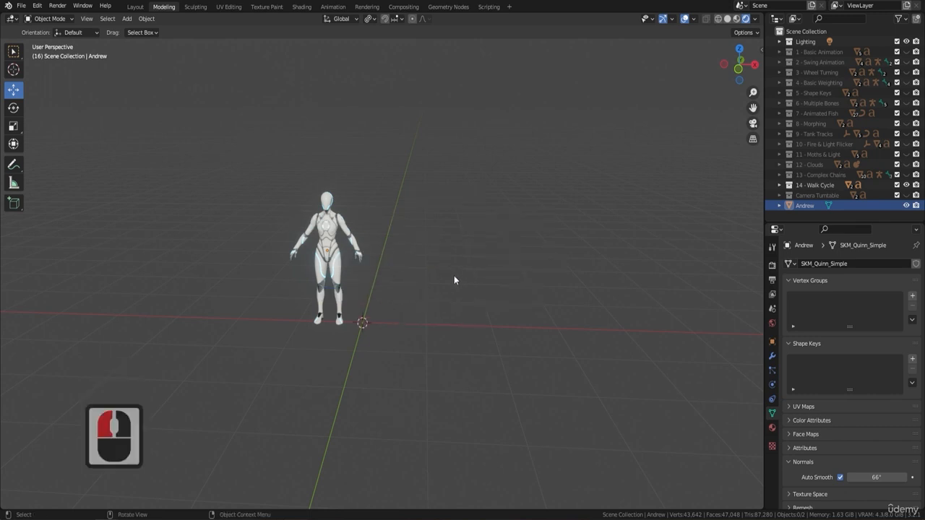
- Select the robot and snap it to the 3D cursor with its offset kept
click(454, 273)
click(346, 246)
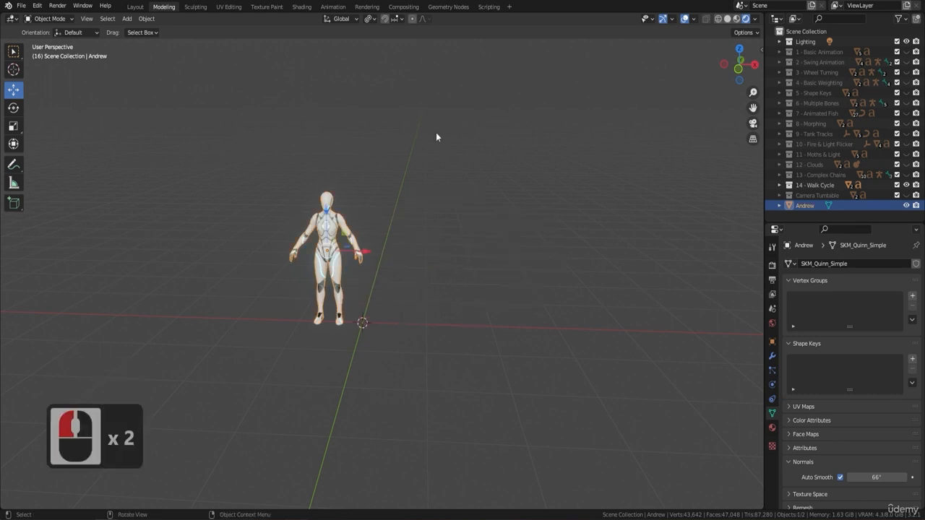
key(shift+s)
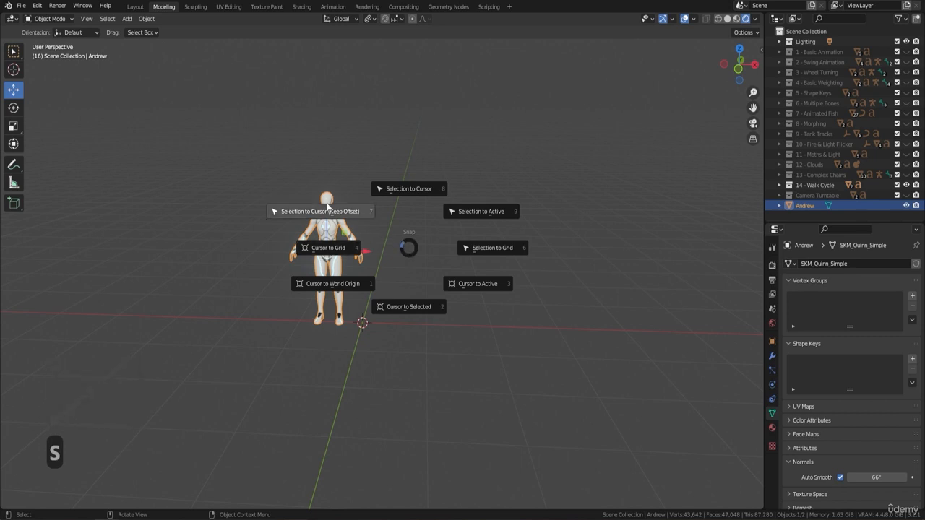
click(327, 210)
- In front view, move the robot up 1.0911 m along Z so its feet rest on the ground line
key(KP_1)
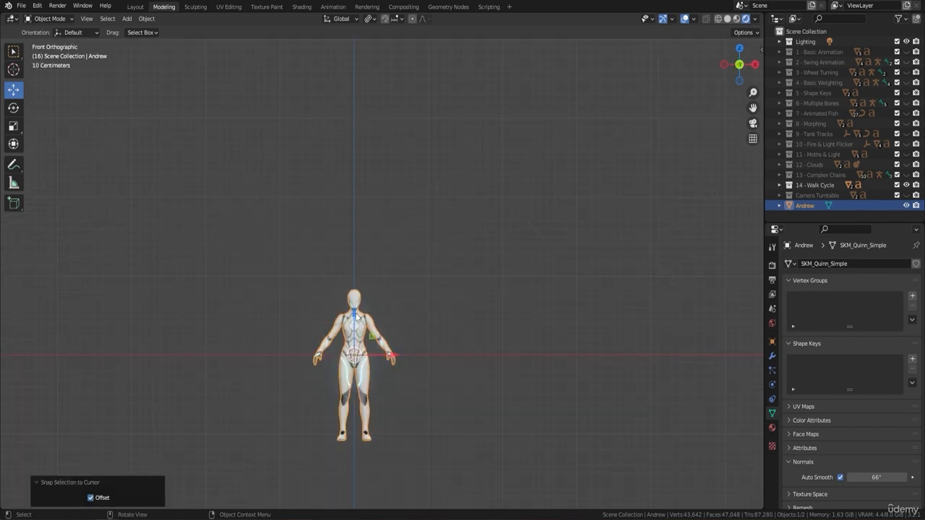
key(g)
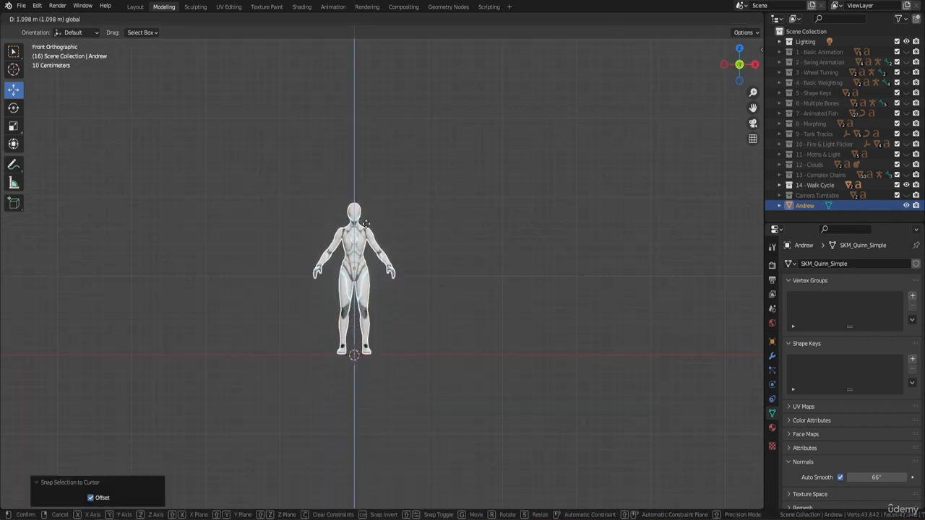
click(367, 225)
scroll(375, 275, up, 5)
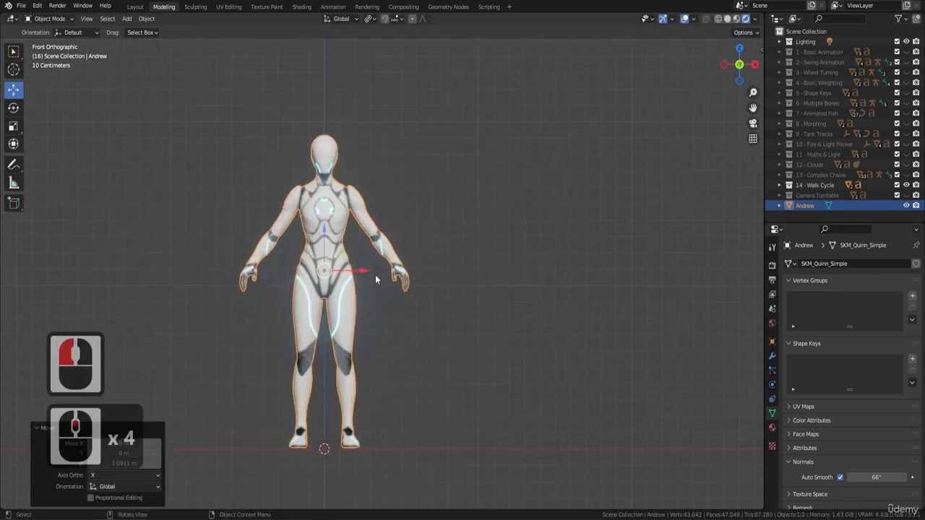
shift+middle_drag(400, 274, 414, 272)
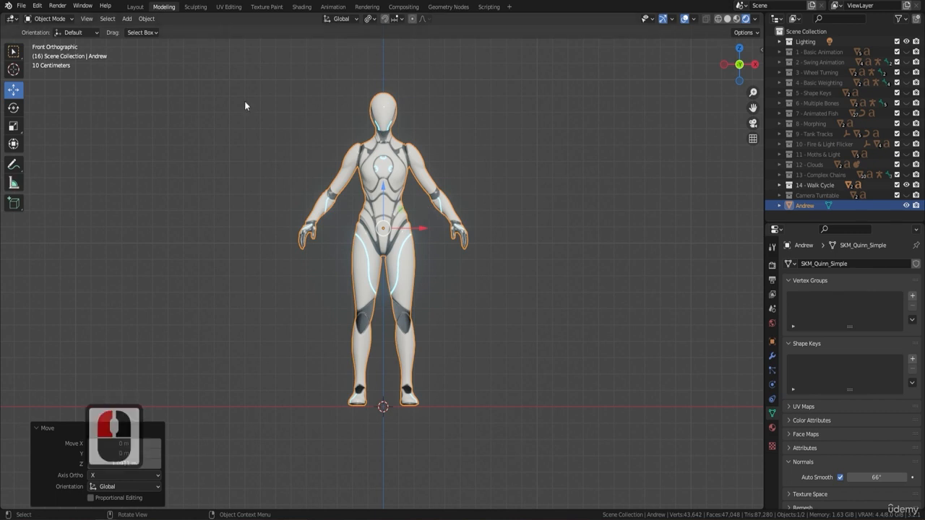
- Snap the 3D cursor to the robot's origin at the hips and return to front view
scroll(401, 125, up, 3)
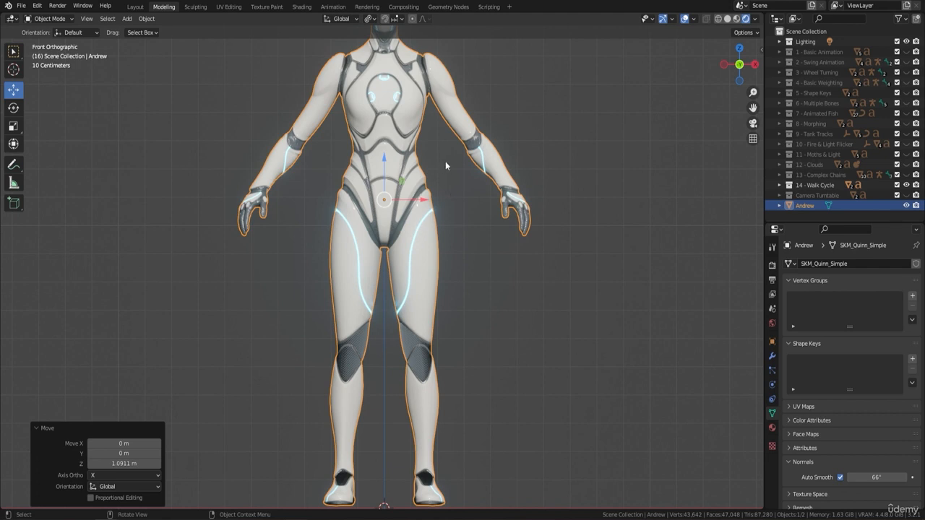
key(F9)
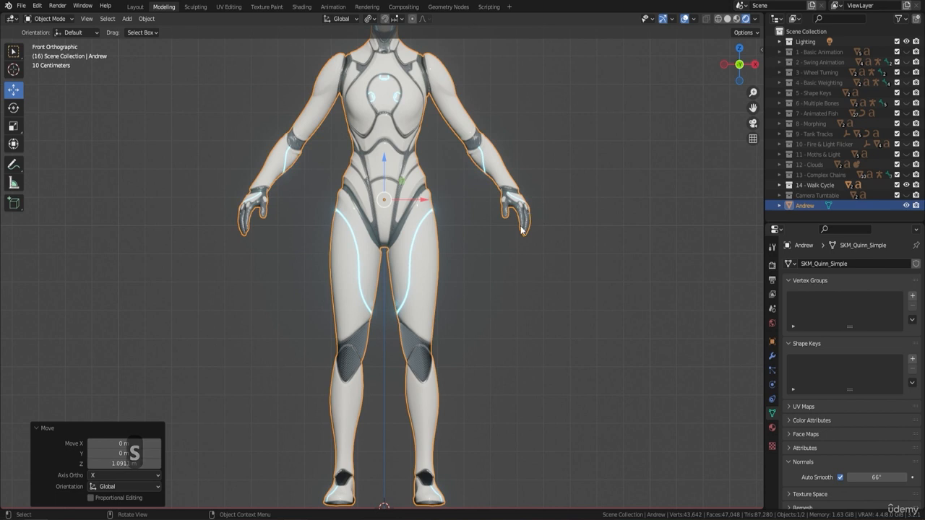
middle_drag(527, 221, 531, 235)
key(shift+s)
click(527, 296)
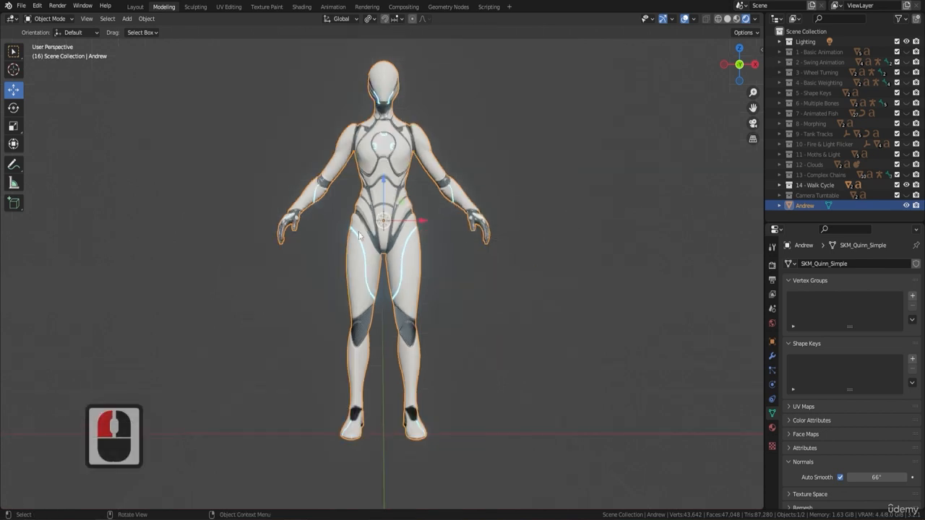
key(KP_1)
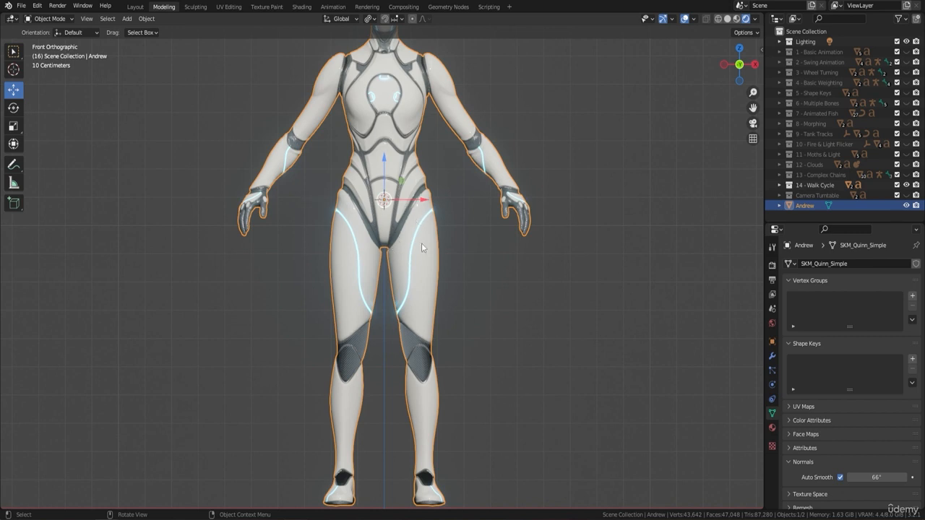
- Add an armature at the robot's hips and scale it to 0.294
shift+middle_drag(522, 252, 515, 261)
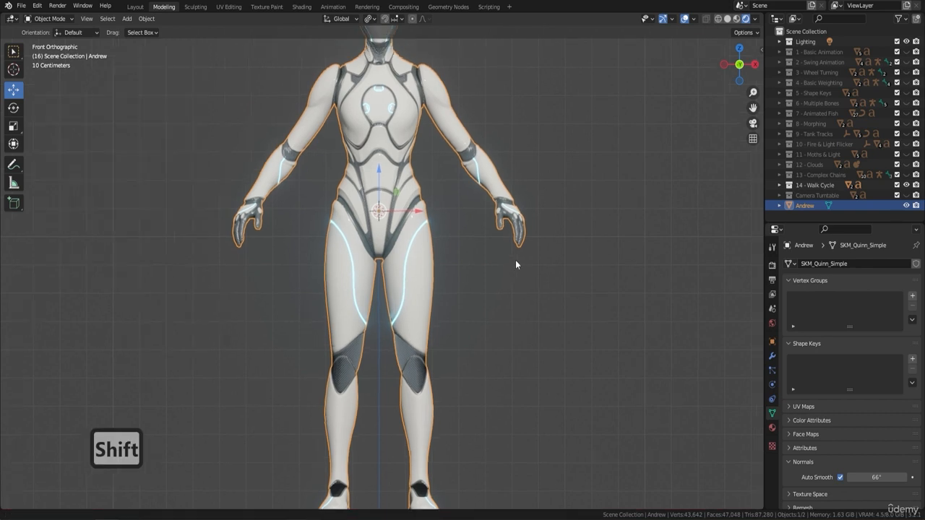
key(shift+a)
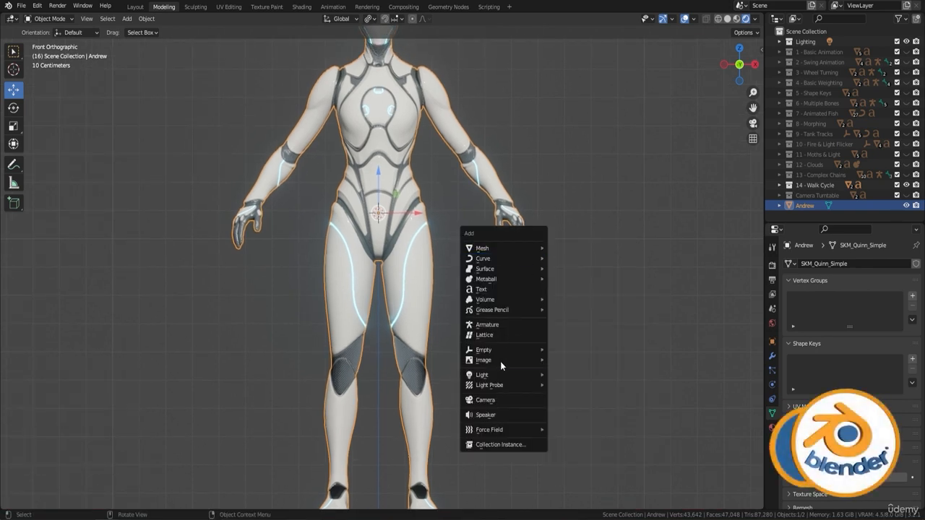
click(487, 325)
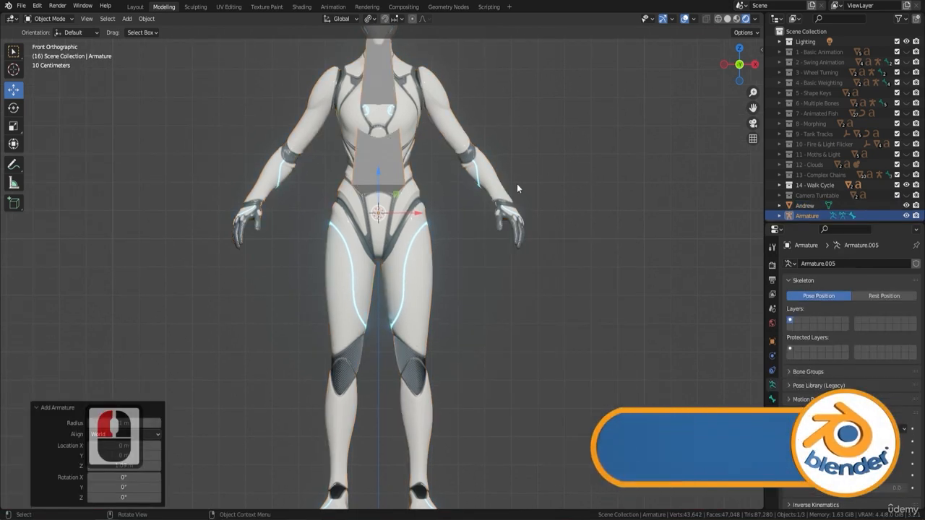
scroll(517, 183, down, 2)
key(s)
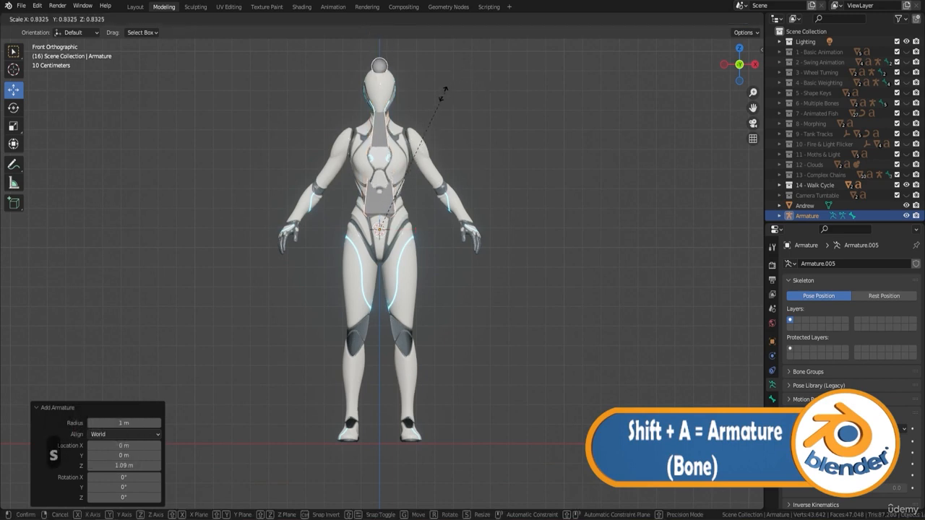
click(396, 177)
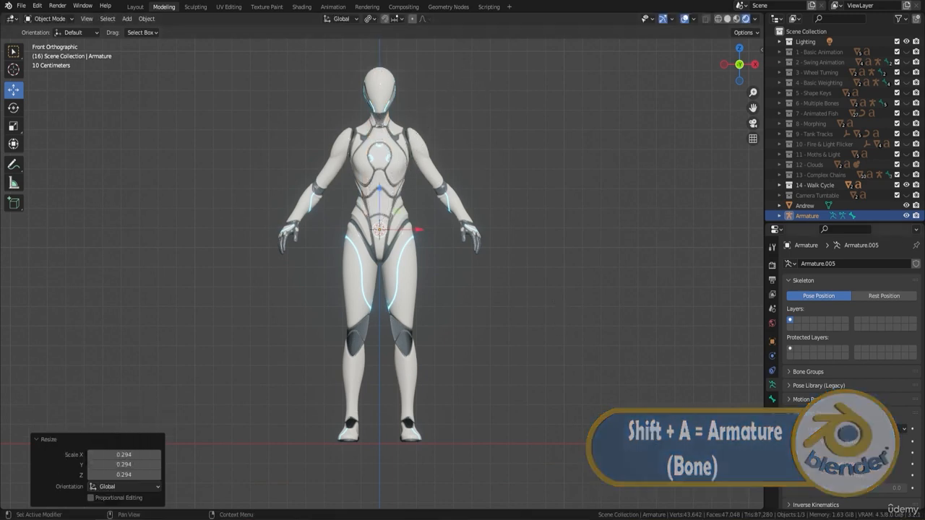
- Enable Names and In Front for the armature's display and move it about 0.045 m down along Z
click(844, 442)
click(840, 475)
scroll(437, 238, up, 2)
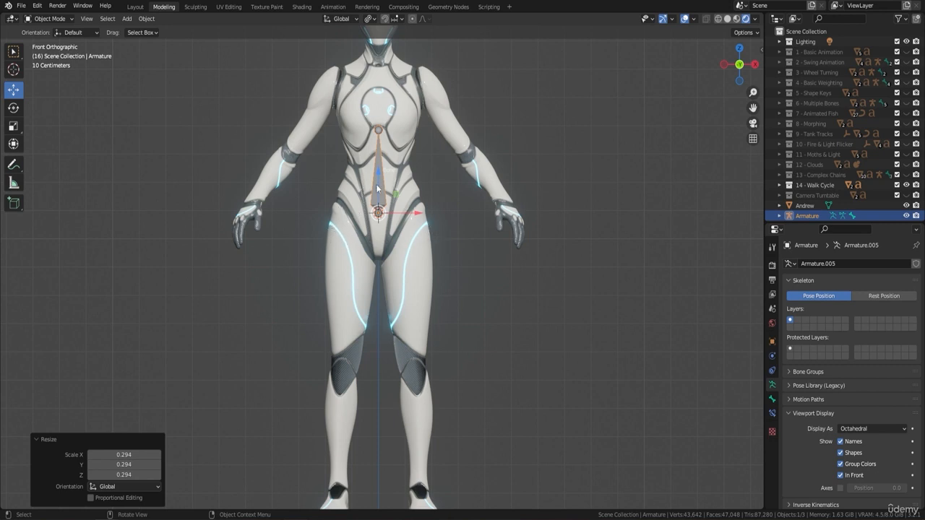
drag(379, 170, 380, 186)
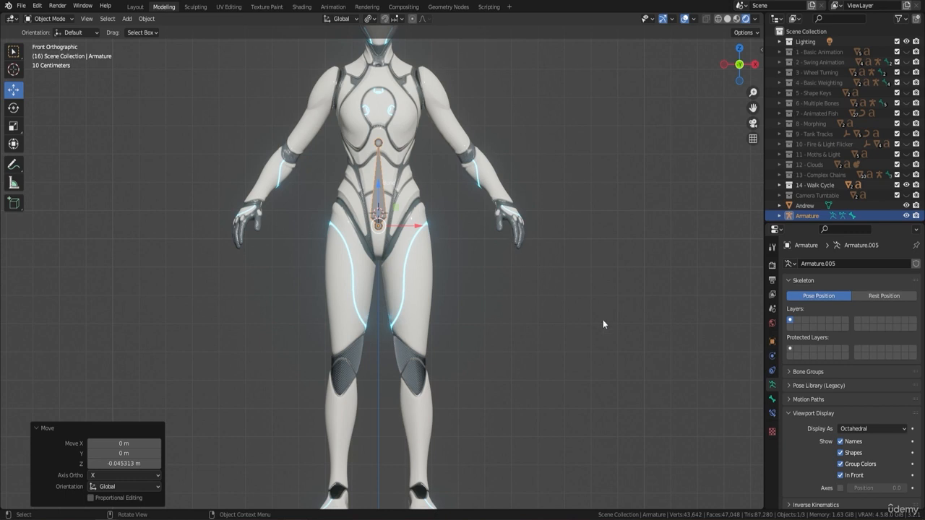
- Display the armature as B-Bone and scale it down to 0.779
click(870, 428)
click(851, 468)
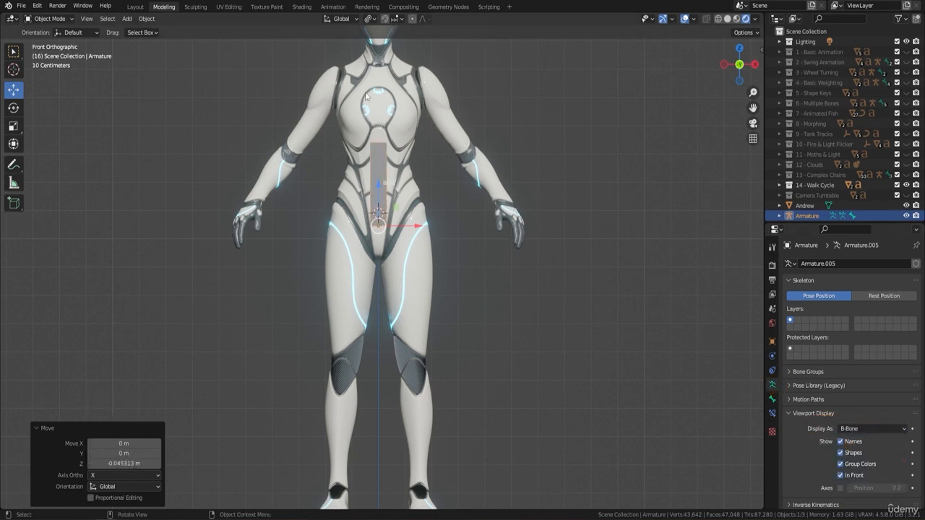
key(s)
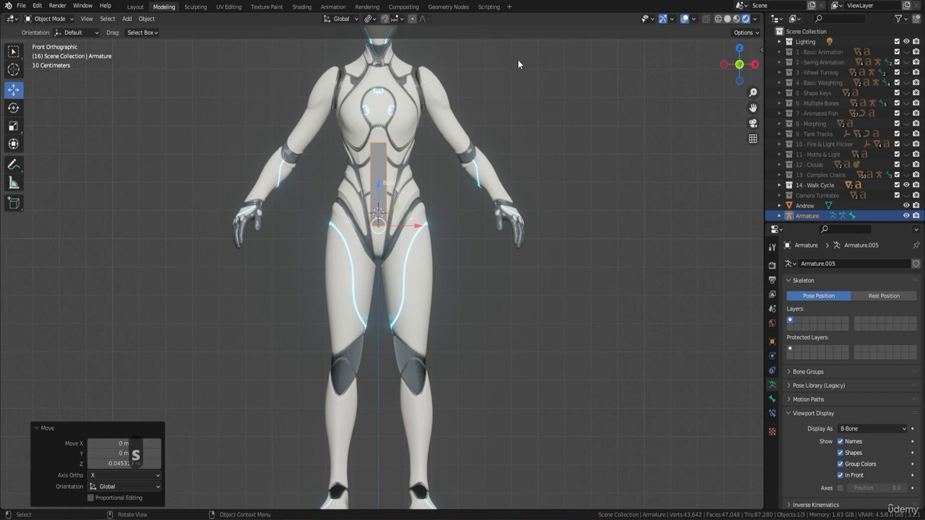
click(484, 93)
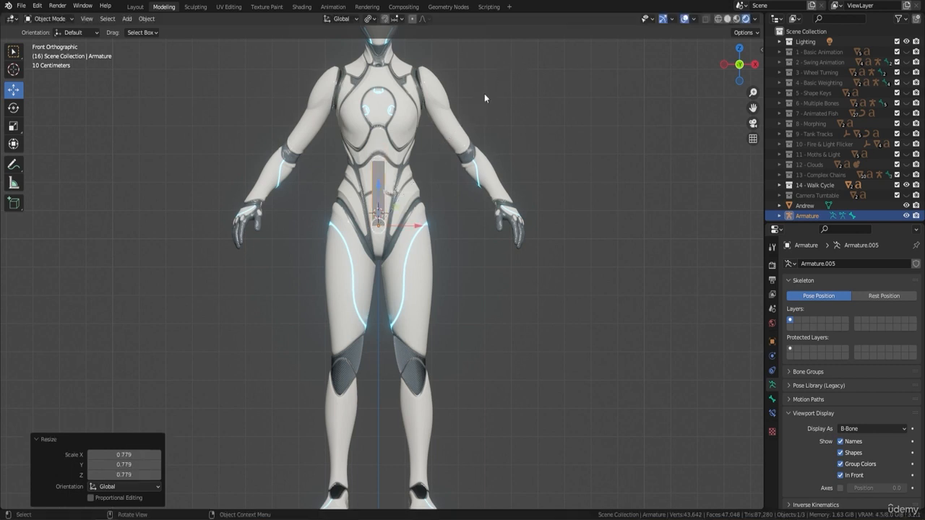
key(F9)
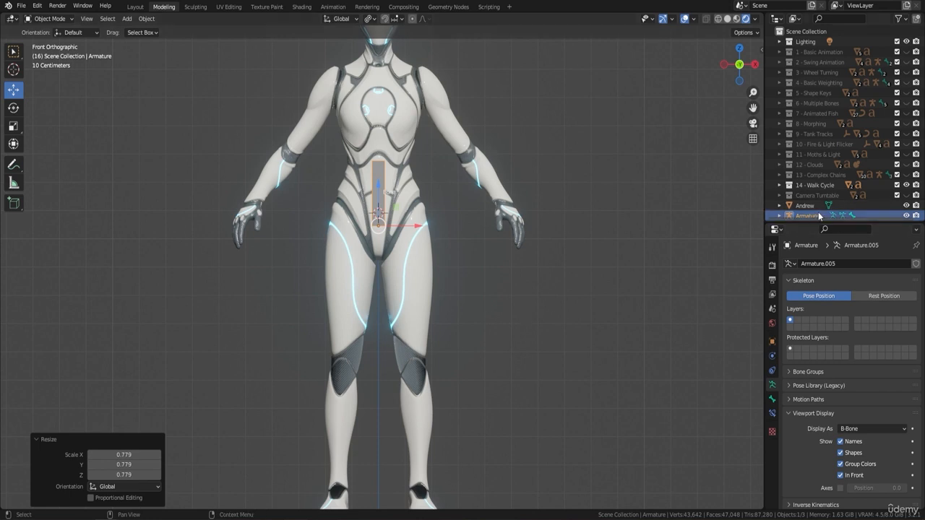
- Rename the armature as Robot Rig and set its viewport display to Octahedral
double_click(819, 215)
text(R)
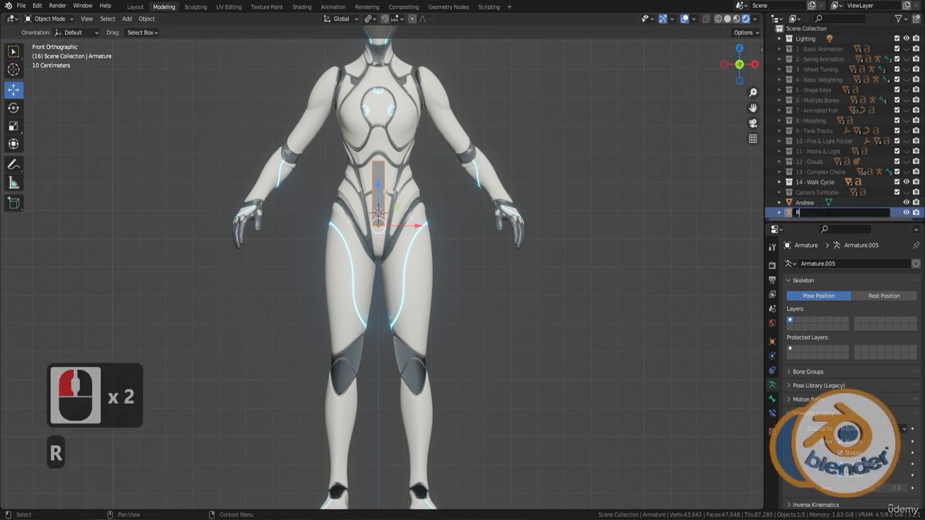
text(obot Rig)
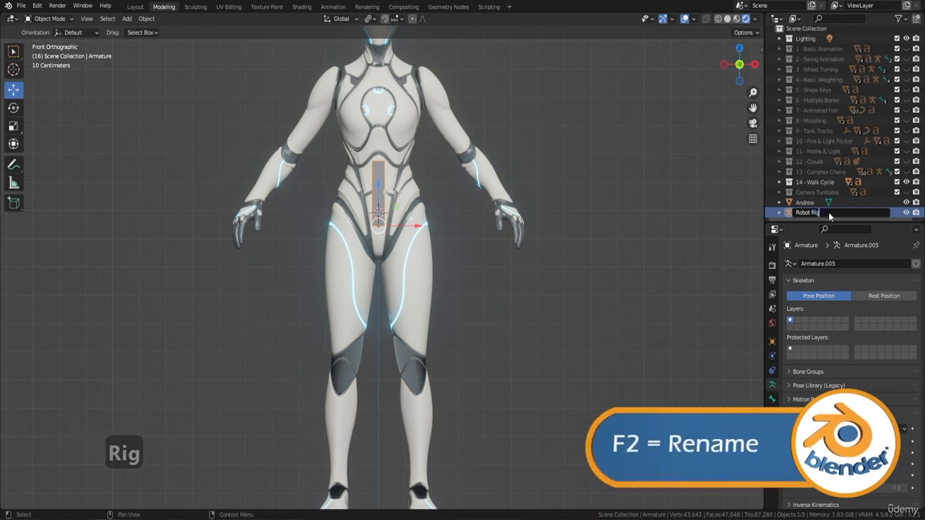
key(Return)
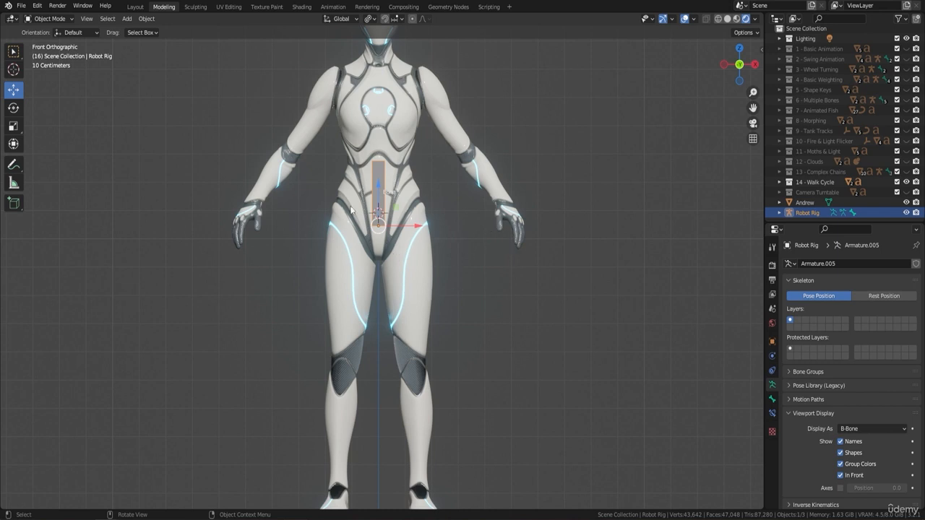
click(869, 431)
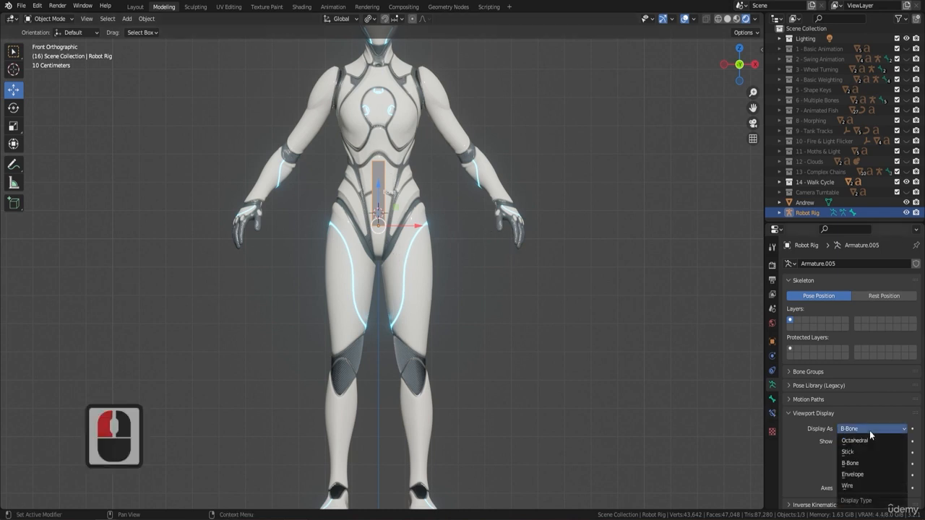
click(860, 443)
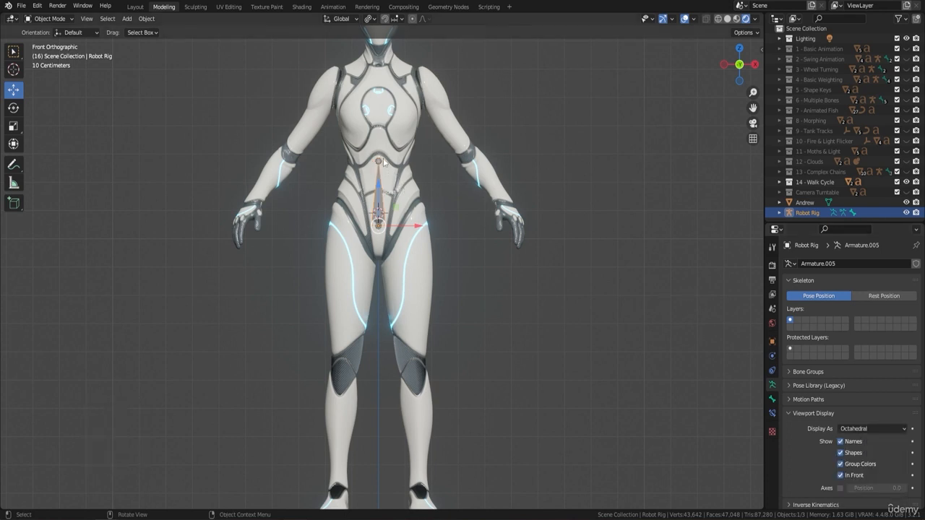
- In Edit Mode, move the bone's tip below its base so it points down to the crotch, and check its placement from an angle
scroll(383, 160, up, 1)
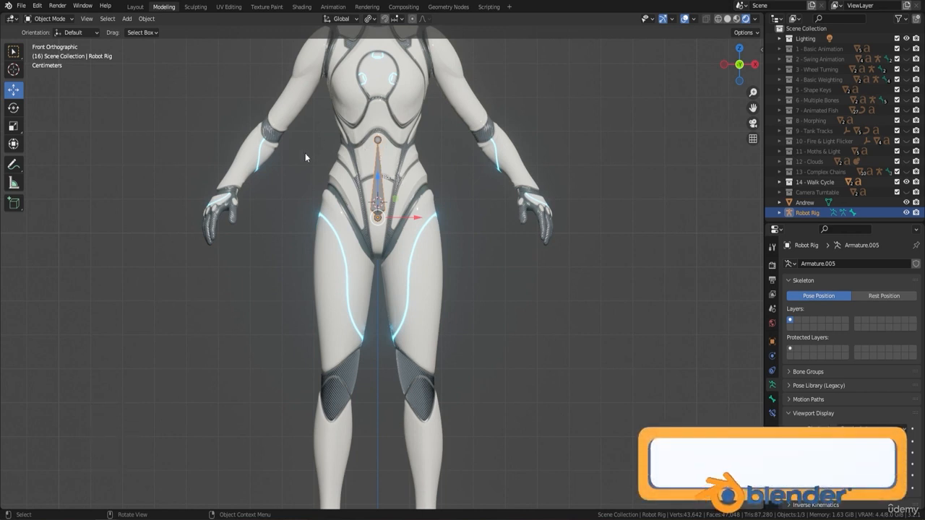
key(Tab)
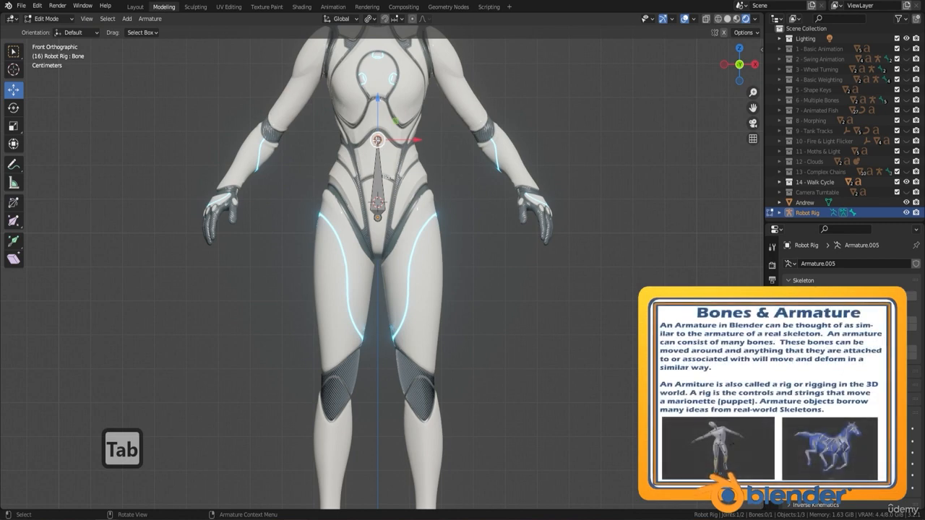
drag(377, 98, 378, 190)
click(377, 269)
drag(377, 250, 377, 237)
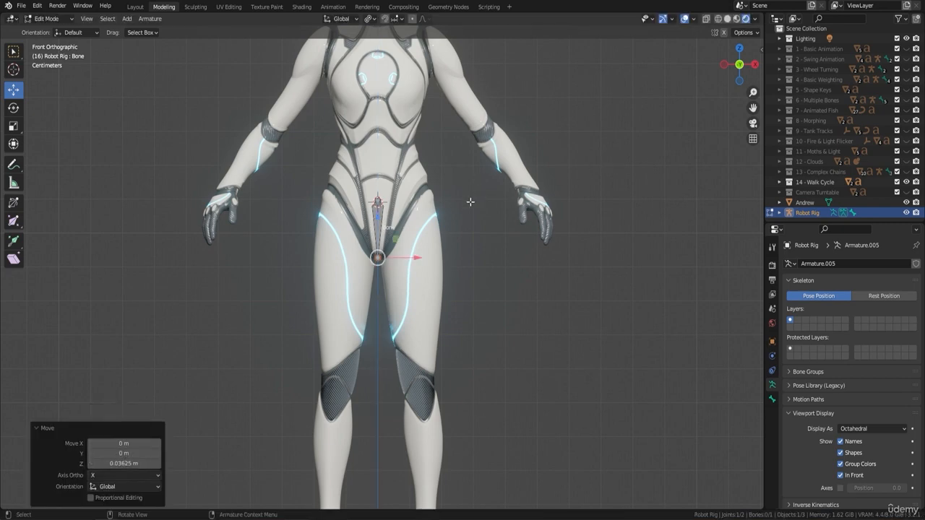
middle_drag(470, 203, 432, 236)
key(KP_Decimal)
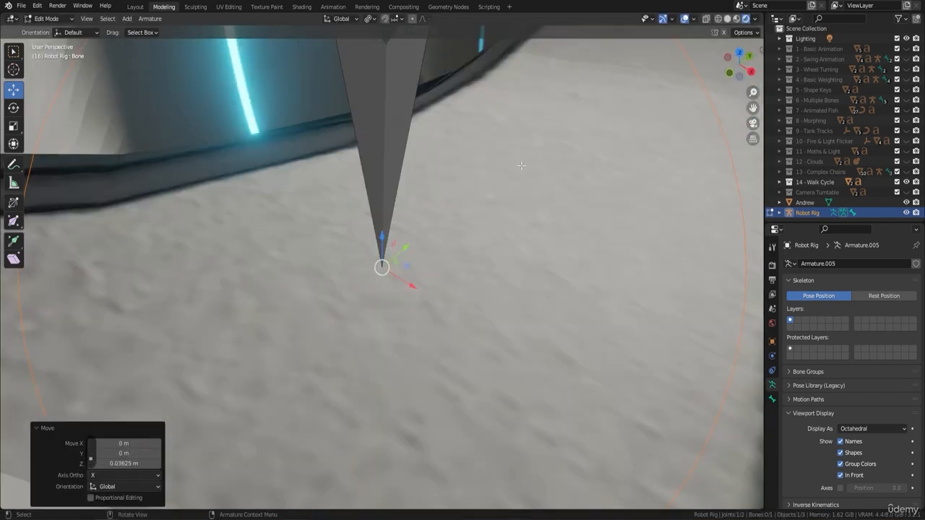
scroll(470, 176, down, 20)
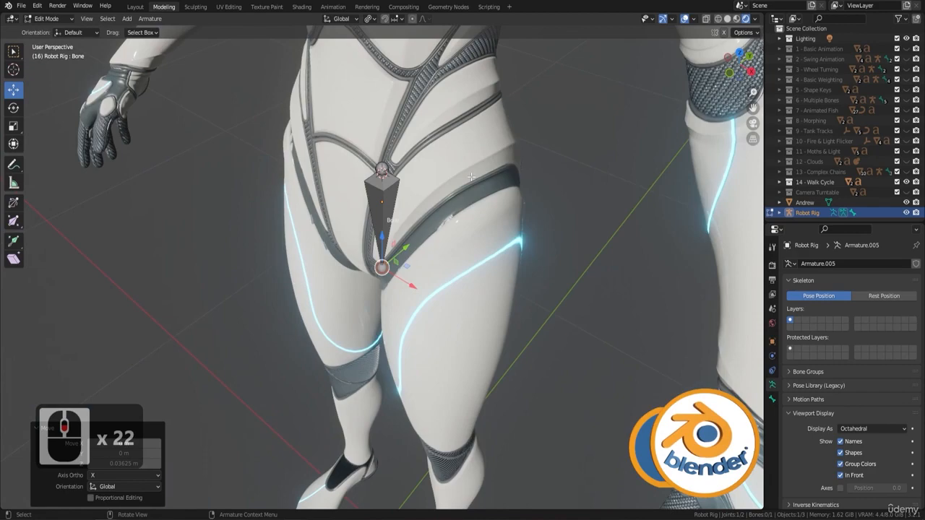
mouse_move(471, 176)
middle_down()
mouse_move(428, 200)
mouse_move(486, 183)
middle_up()
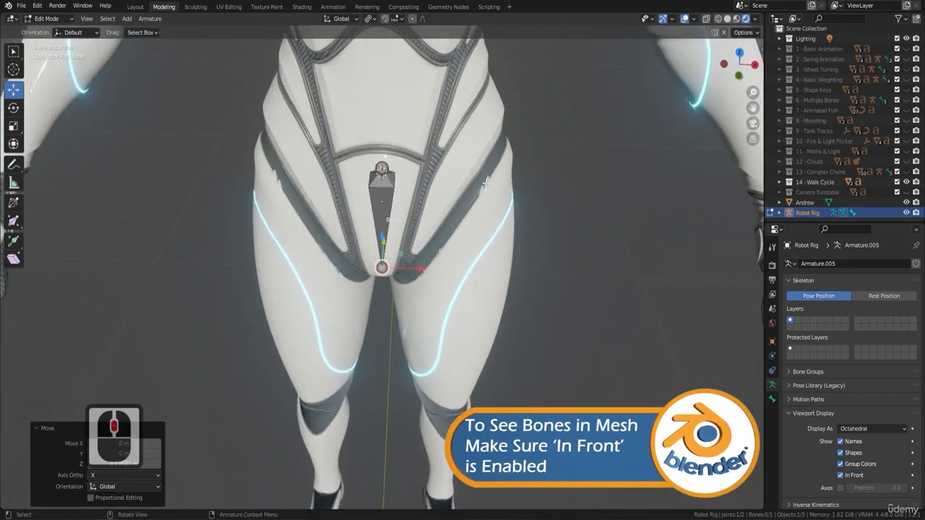
- From the side view, move the whole hip bone about 0.028 m along Y to centre it in the hips
key(KP_1)
scroll(474, 216, down, 5)
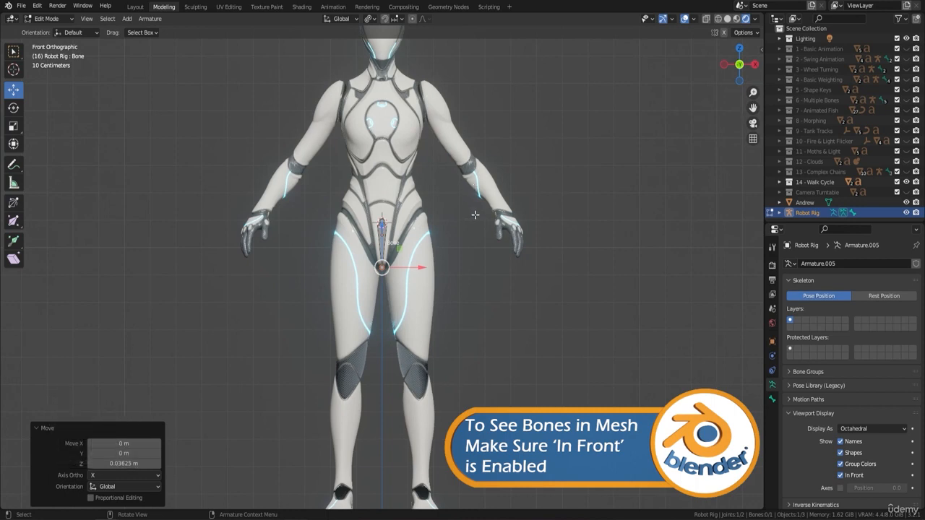
key(F9)
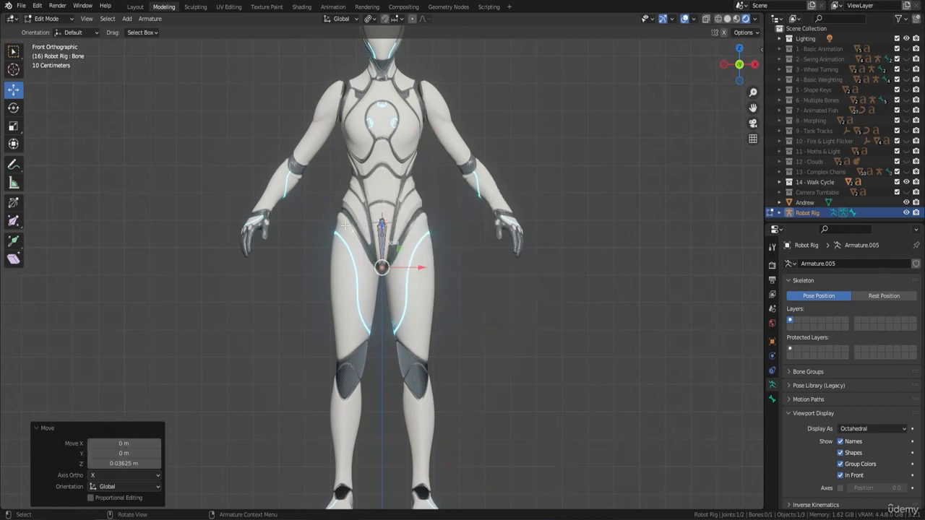
key(KP_3)
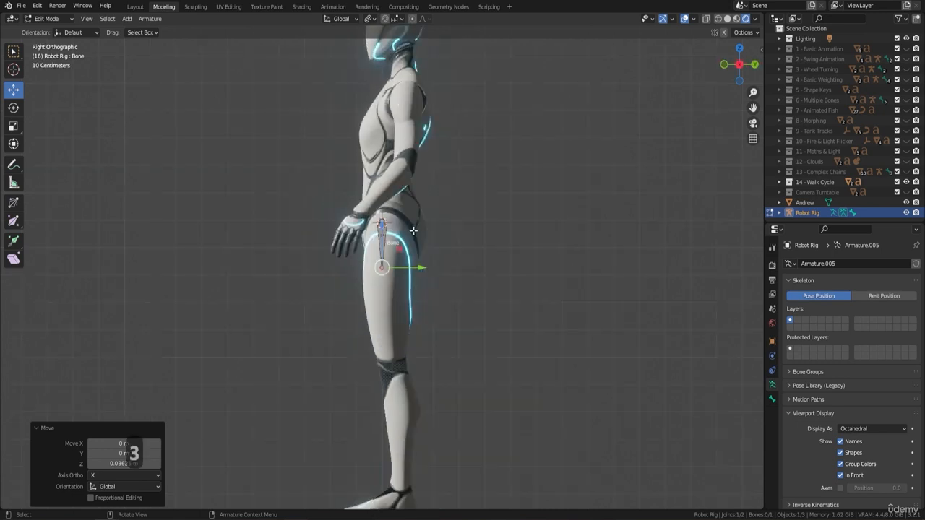
click(383, 238)
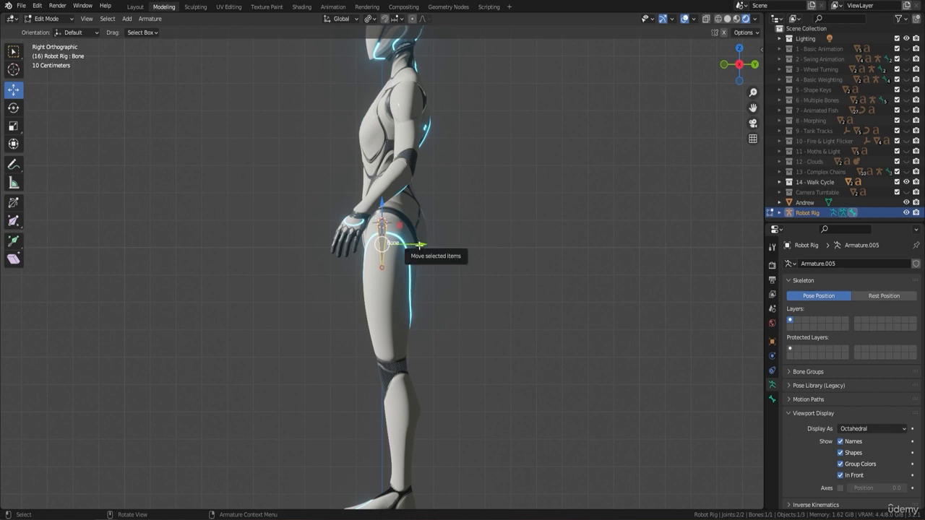
drag(418, 243, 423, 248)
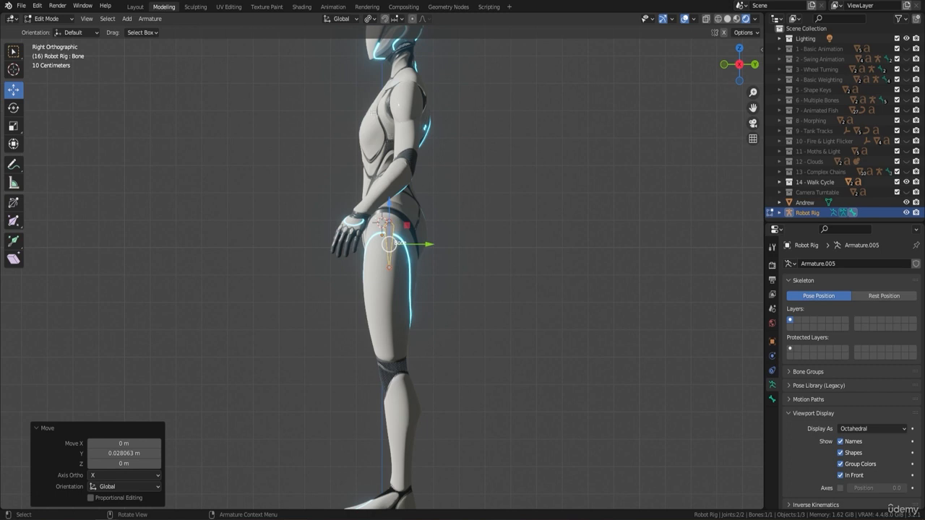
key(F9)
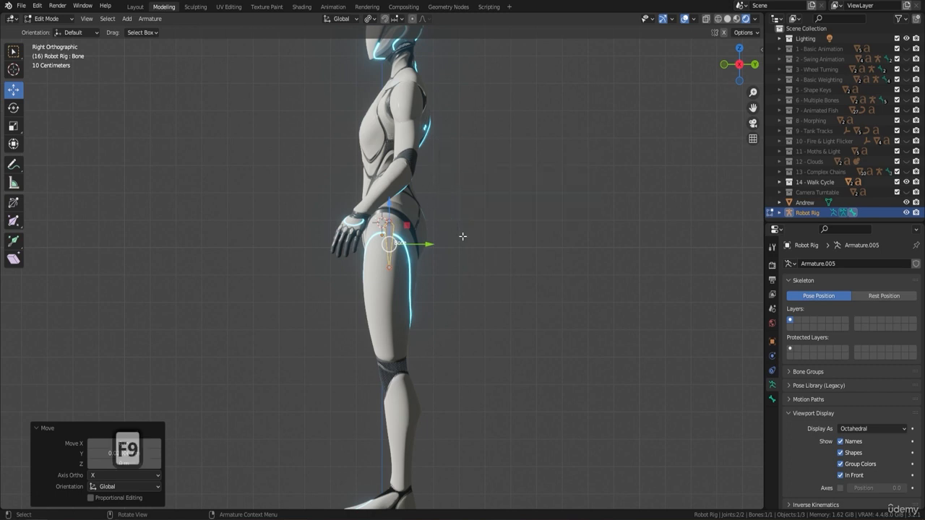
- From the front view, extrude a bone about 0.166 m straight up along Z from the joint at the crotch
middle_click(336, 285)
middle_drag(335, 285, 434, 288)
key(KP_1)
scroll(433, 288, up, 5)
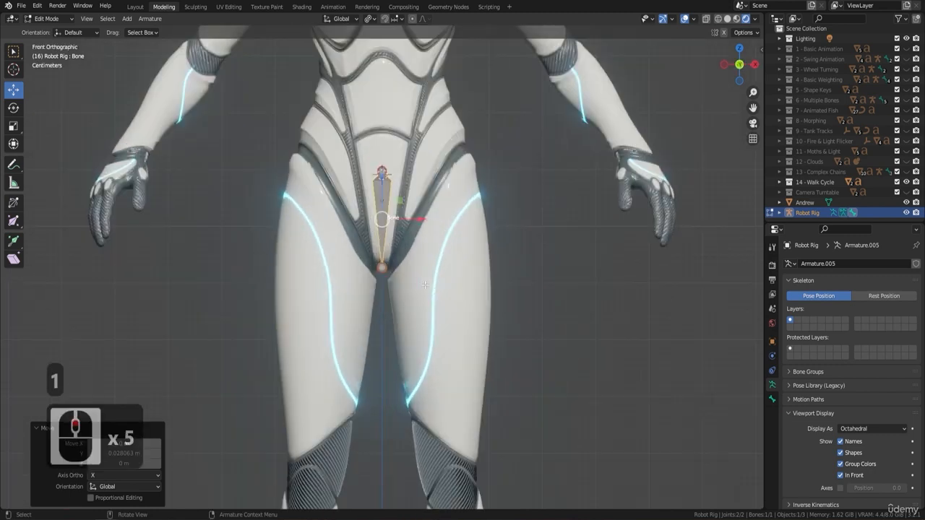
click(381, 267)
scroll(404, 247, up, 2)
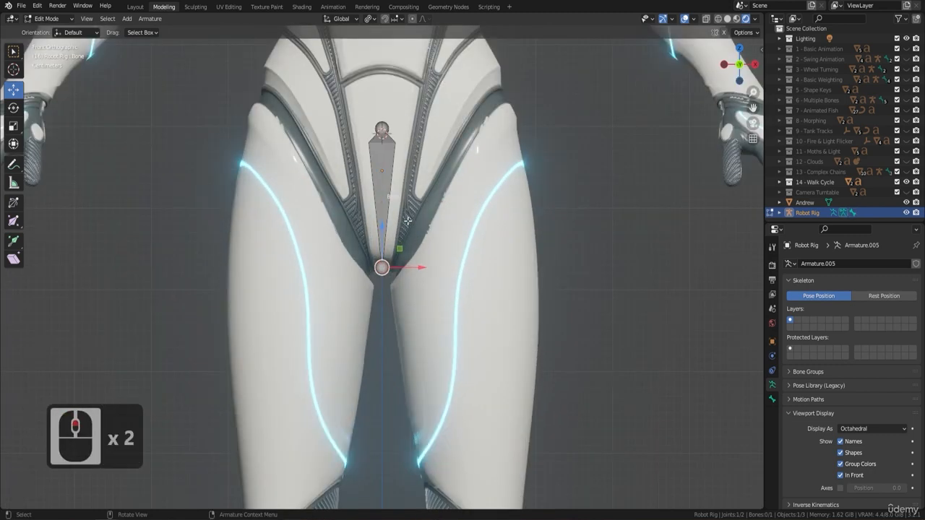
shift+middle_drag(404, 248, 404, 304)
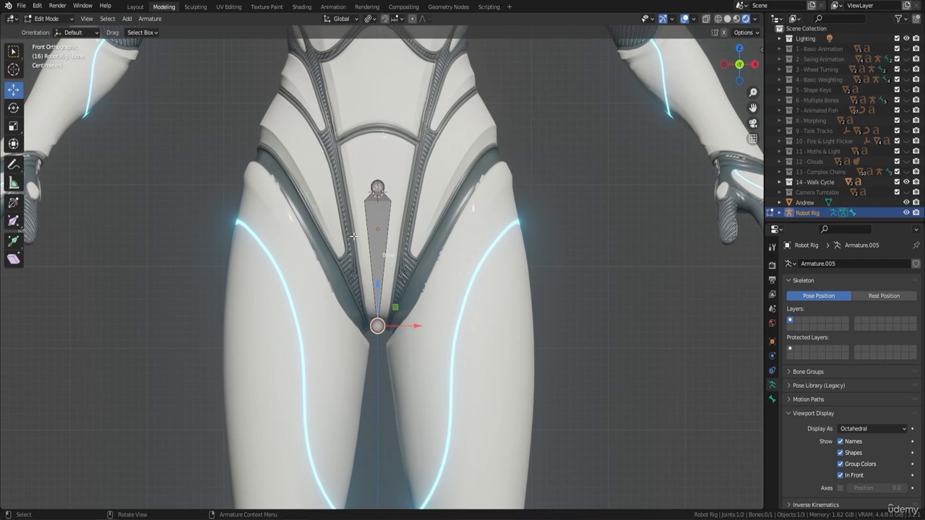
scroll(353, 235, down, 9)
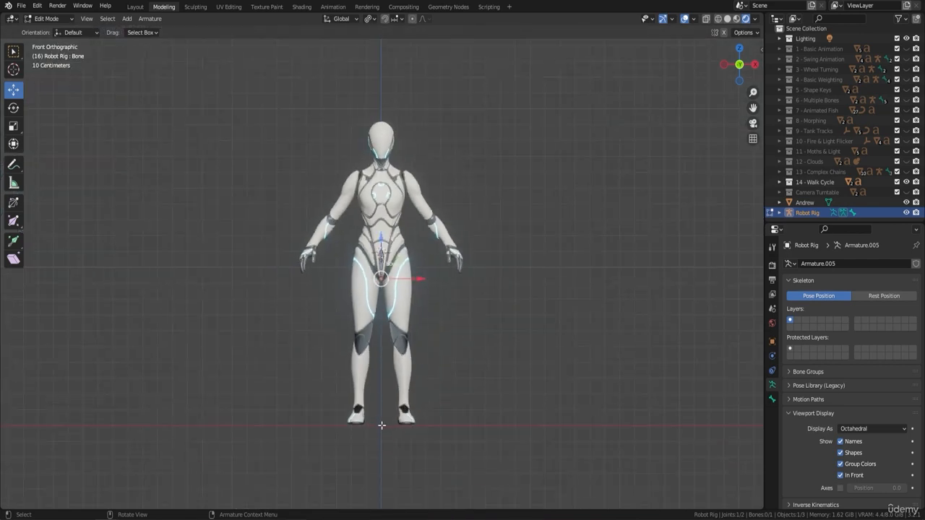
scroll(390, 290, up, 3)
scroll(390, 290, up, 5)
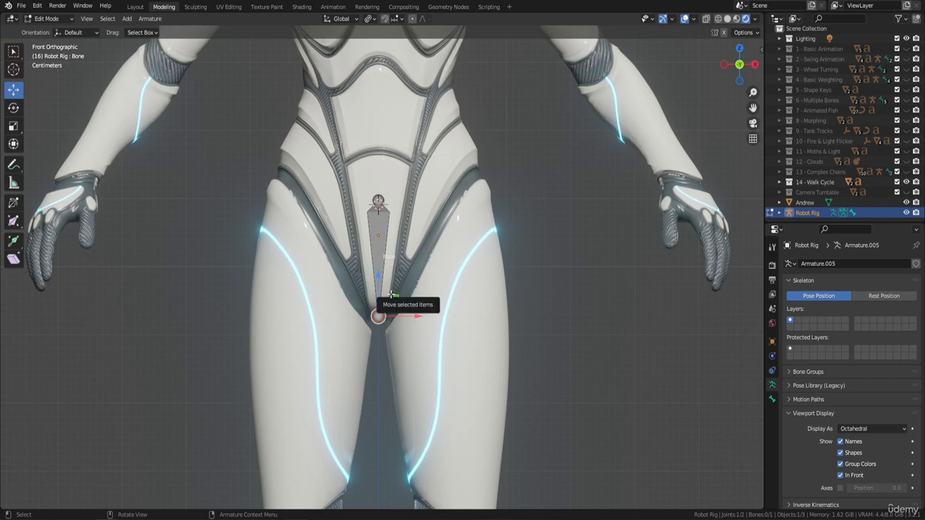
key(e)
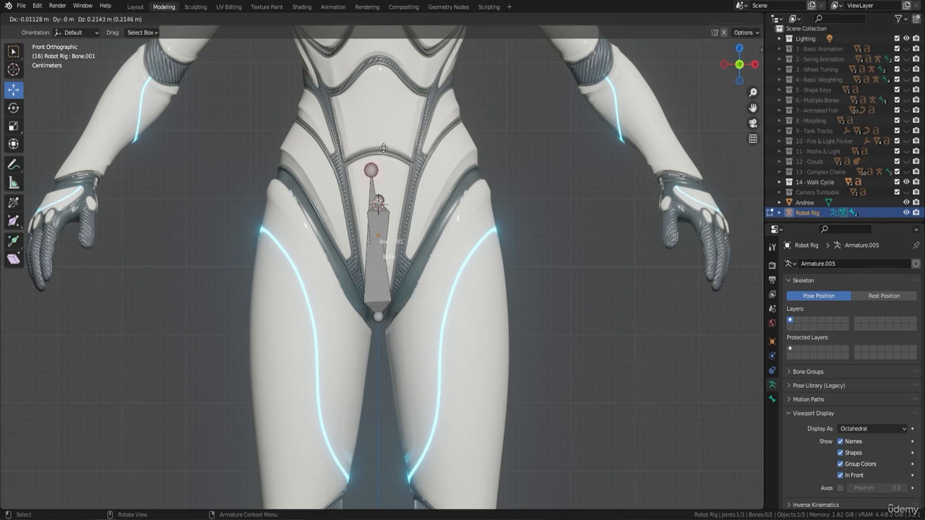
key(z)
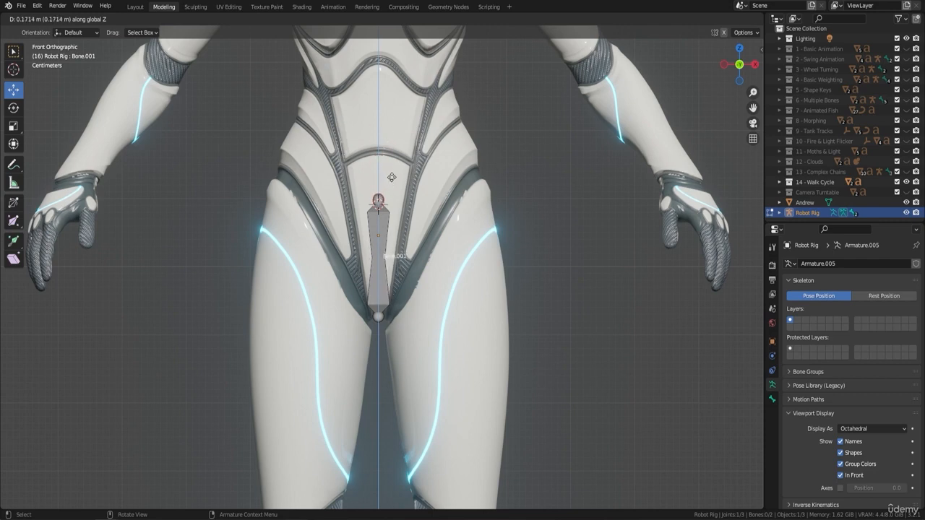
click(393, 181)
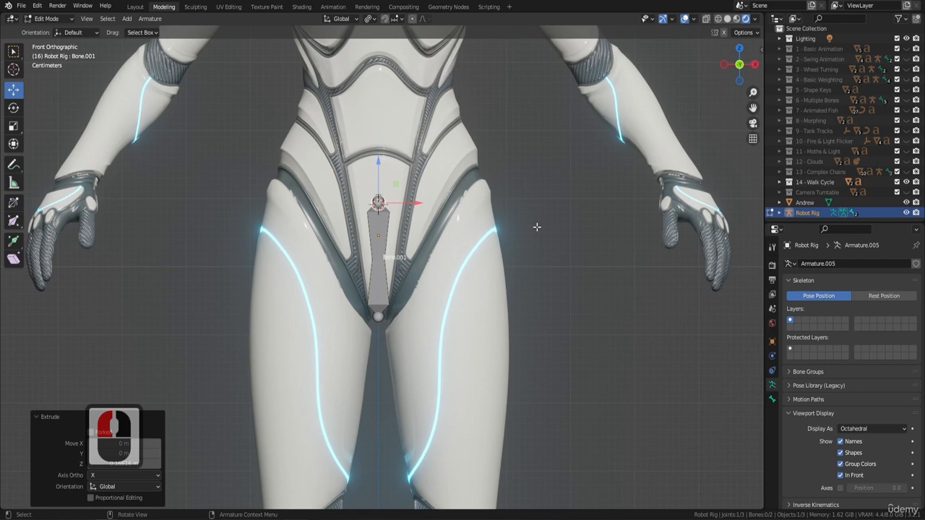
key(F9)
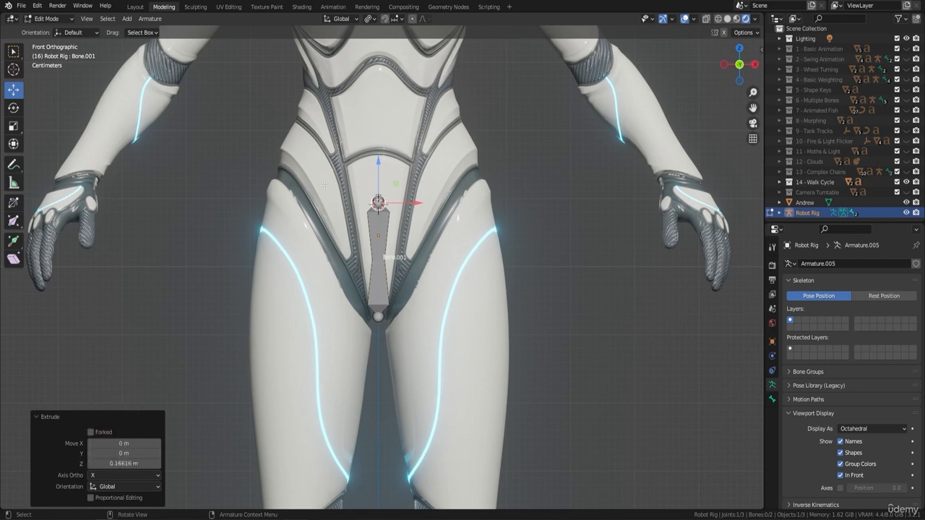
- Raise the new bone's tip about 0.052 m along Z and extrude a spine bone about 0.264 m up to the chest
scroll(397, 175, down, 2)
shift+middle_drag(398, 175, 398, 231)
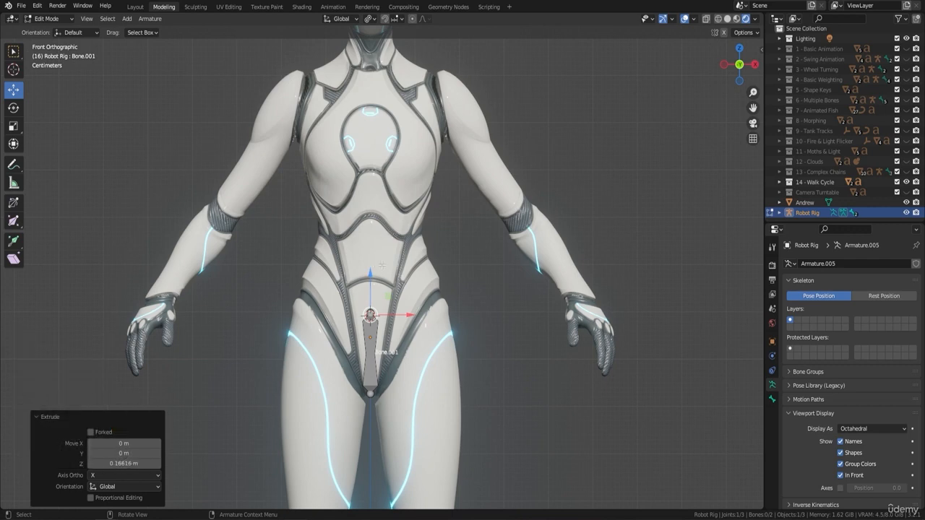
drag(370, 277, 372, 252)
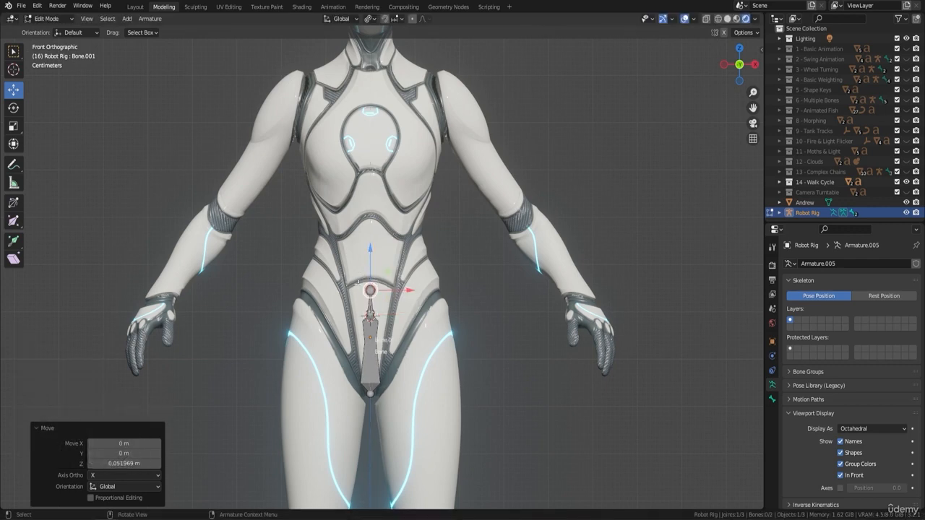
key(e)
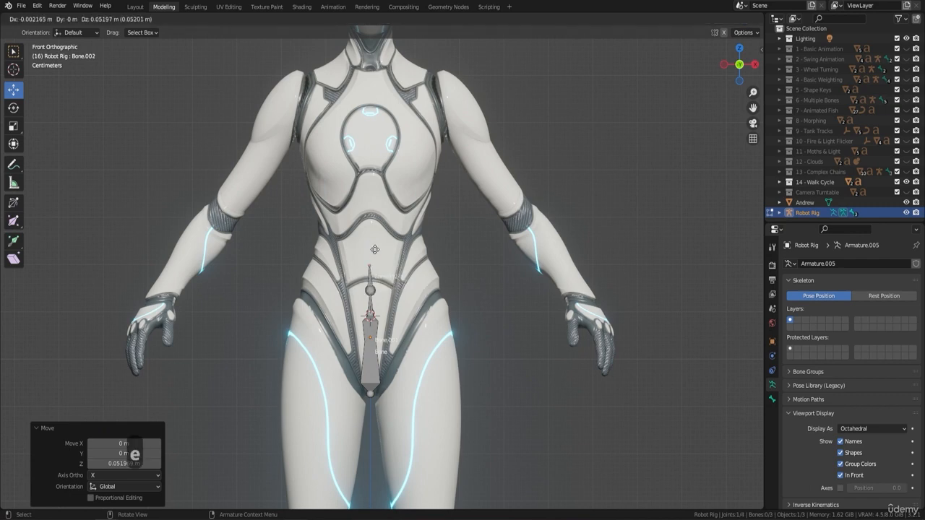
key(z)
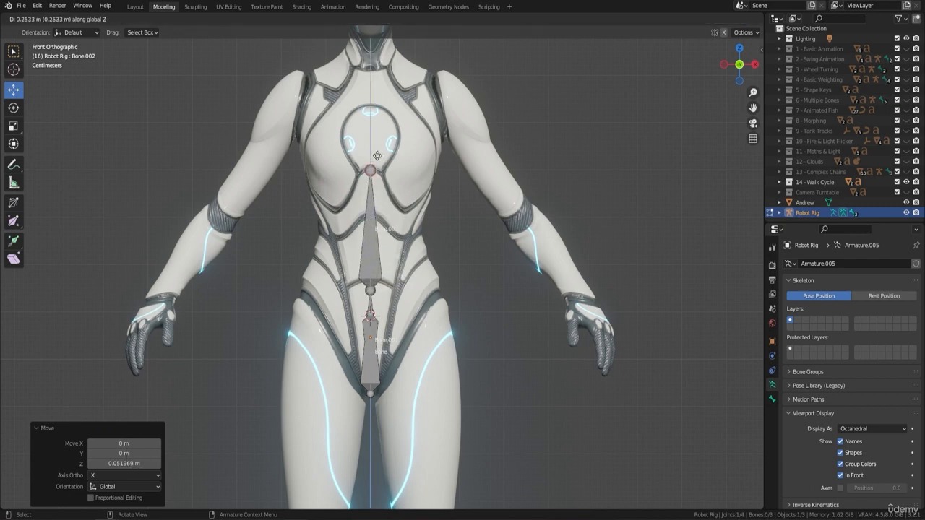
click(376, 150)
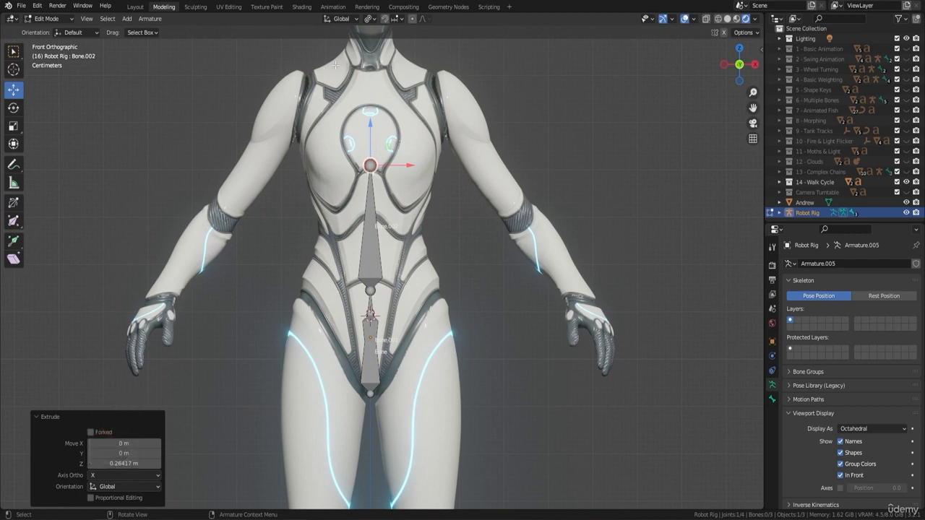
- Extrude an upper spine bone about 0.213 m up along Z from the chest joint to the base of the neck
scroll(479, 93, down, 2)
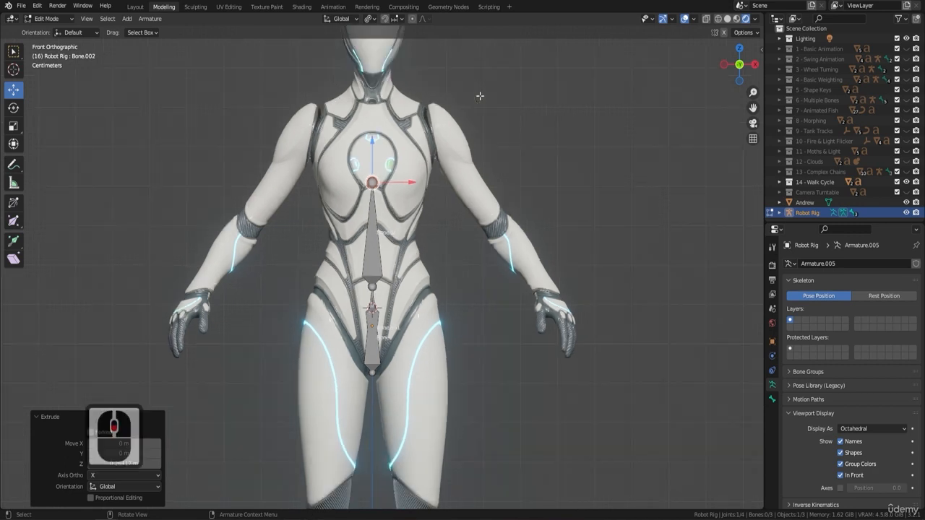
shift+middle_drag(479, 93, 462, 196)
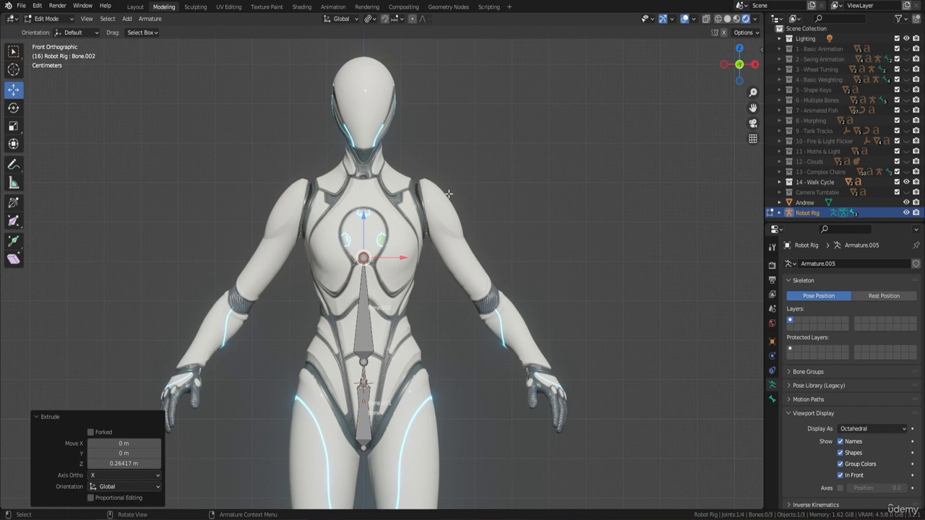
key(e)
key(z)
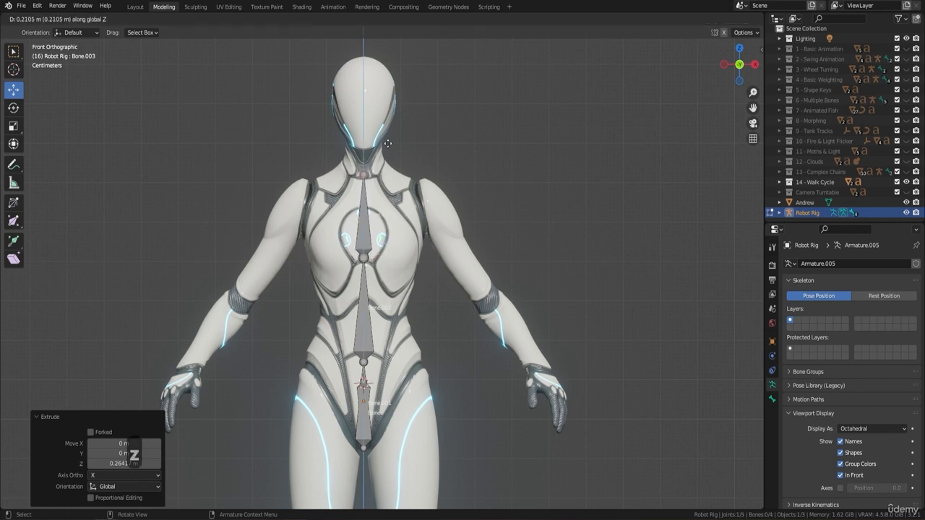
click(387, 144)
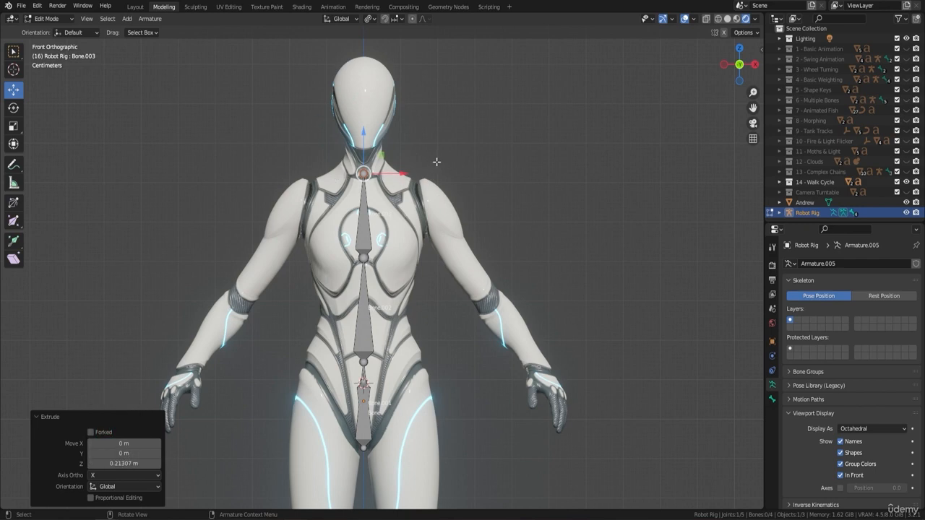
key(F9)
- In the side view, extrude a neck bone about 0.088 m and a head bone about 0.175 m up along Z
key(KP_3)
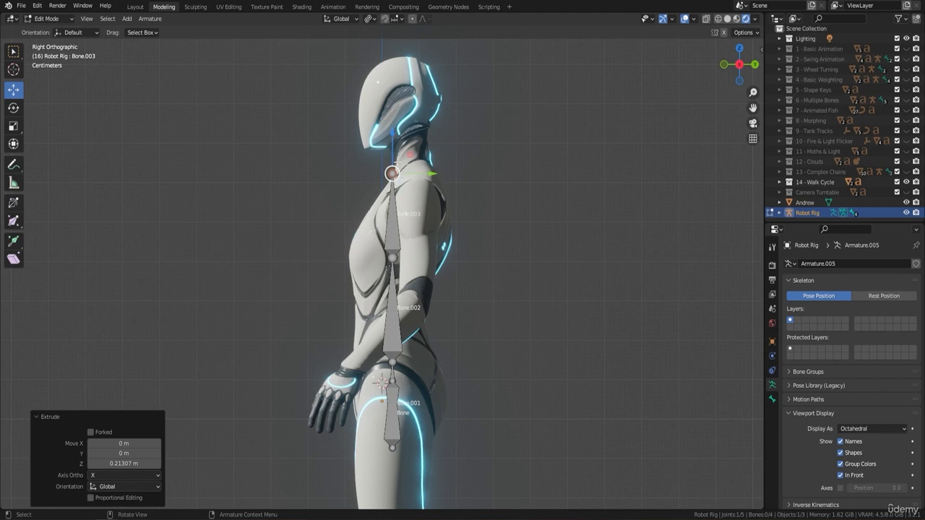
key(e)
key(z)
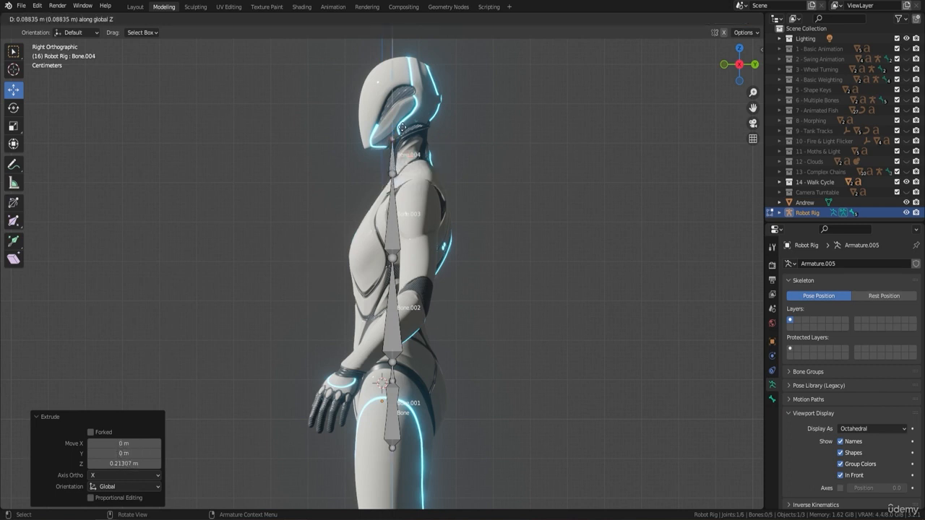
click(401, 129)
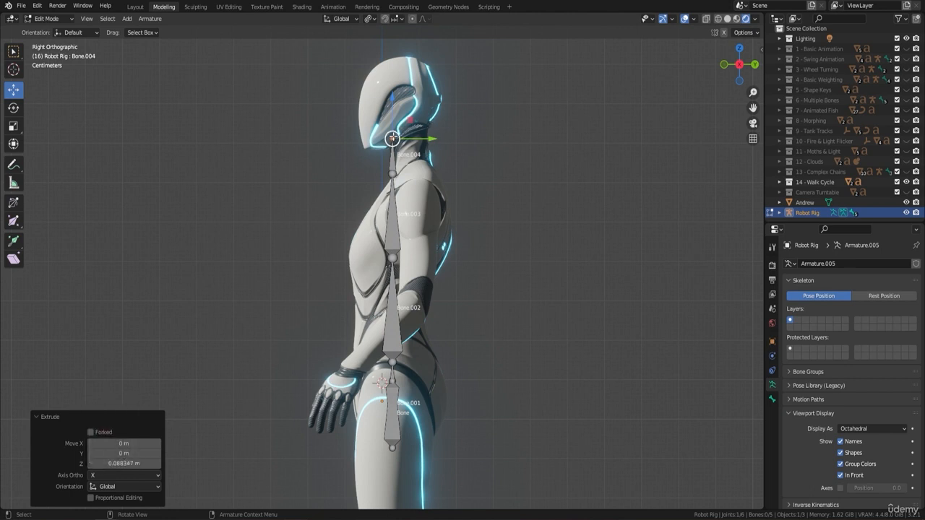
key(e)
key(z)
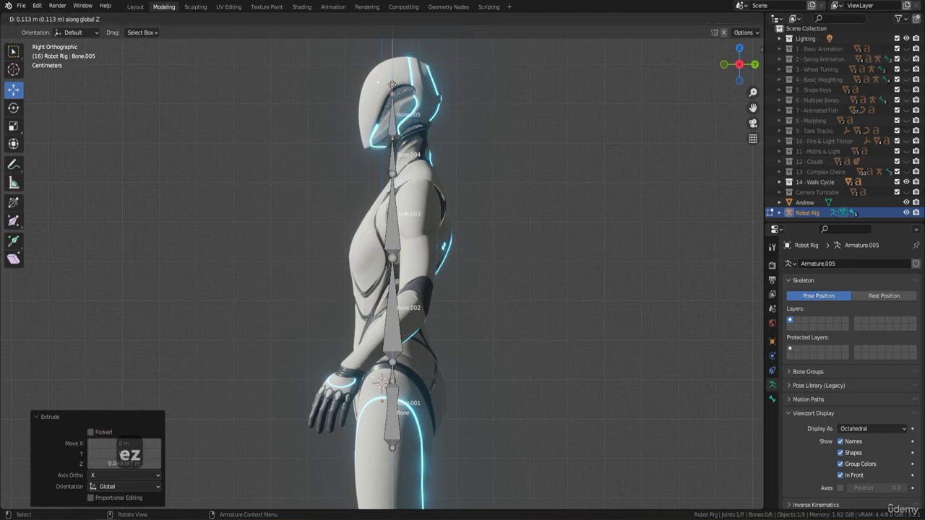
click(392, 67)
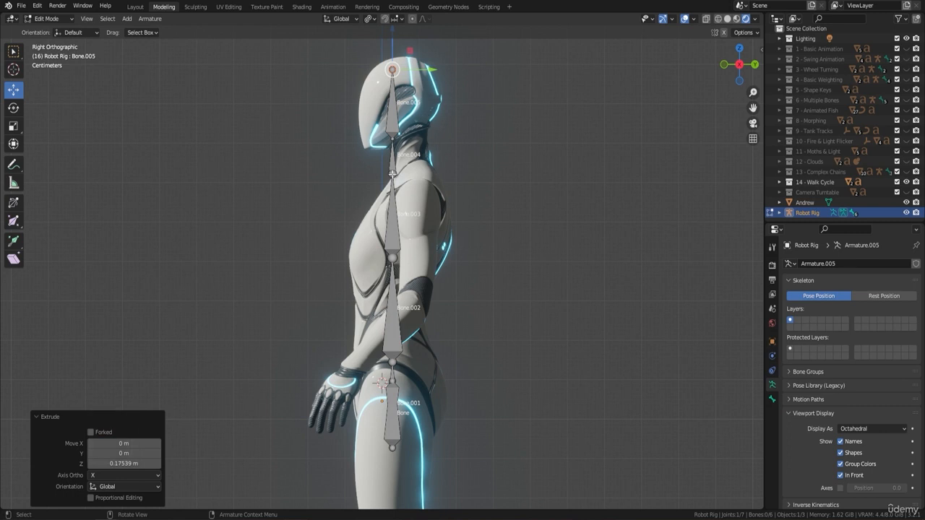
- Move the joint at the neck's base about 0.049 m and the joint at its top about 0.048 m back along Y
click(392, 173)
key(g)
key(y)
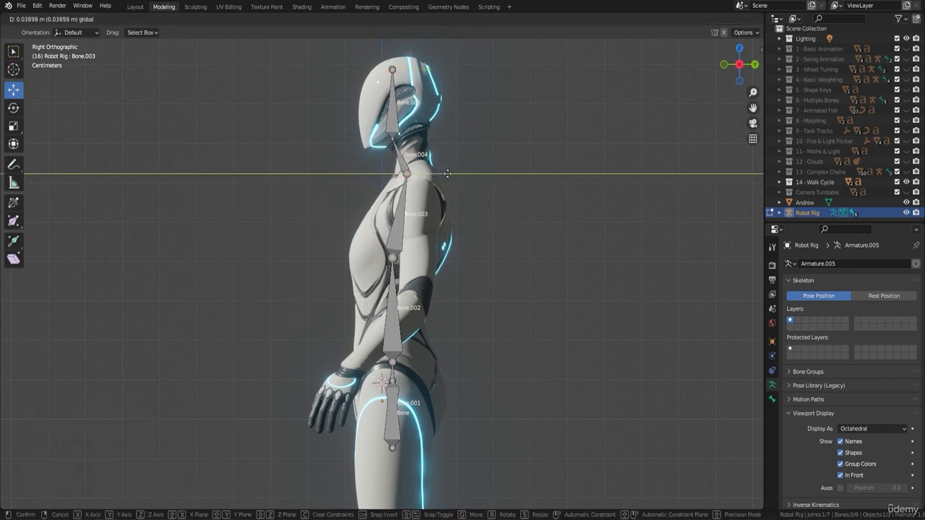
click(449, 174)
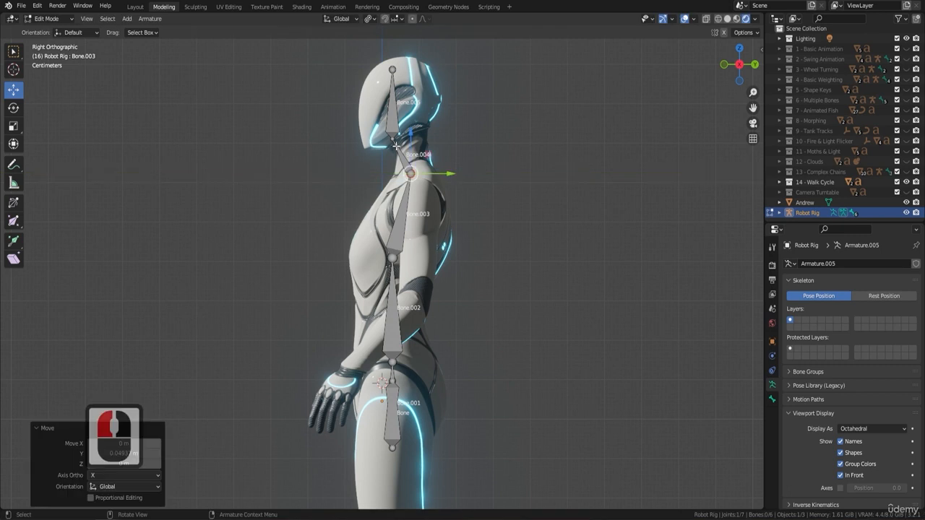
click(396, 145)
key(g)
key(y)
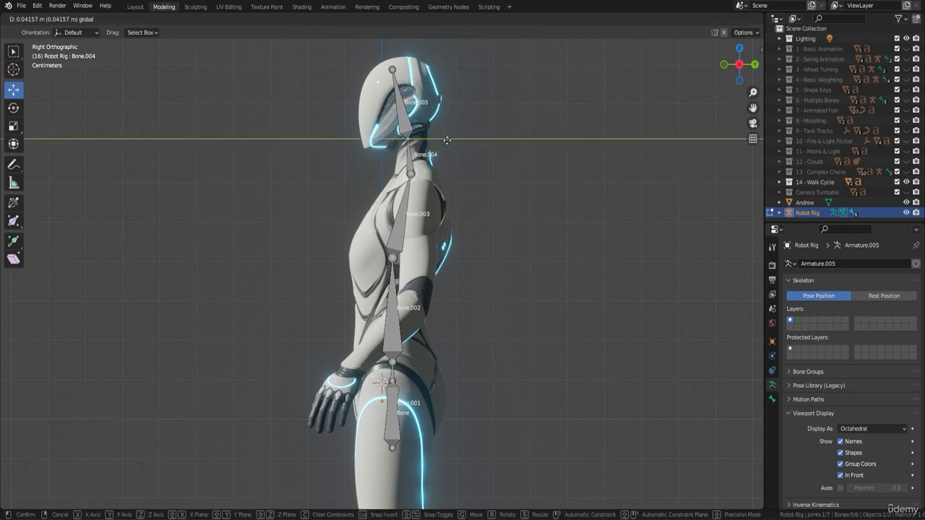
click(449, 139)
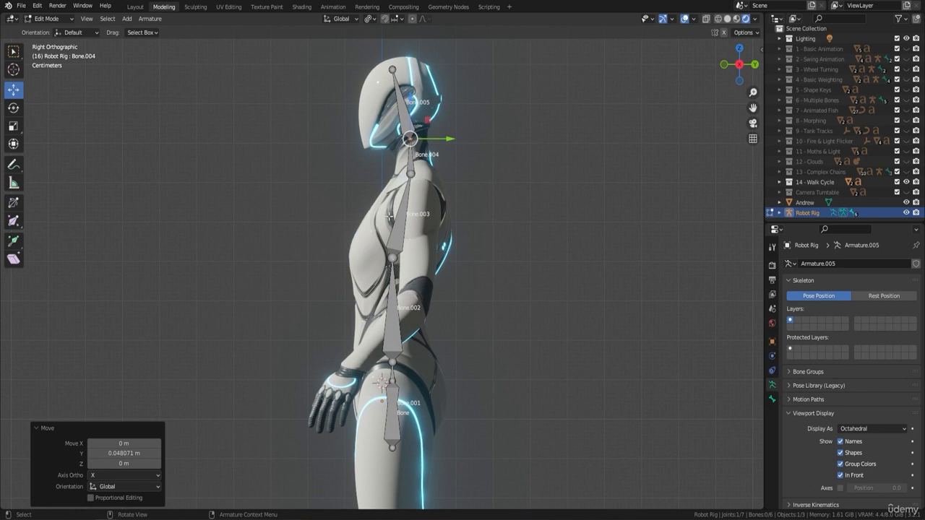
- Move the joint at the base of the neck about 0.016 m forward along Y, toward the chest
click(412, 173)
key(g)
key(y)
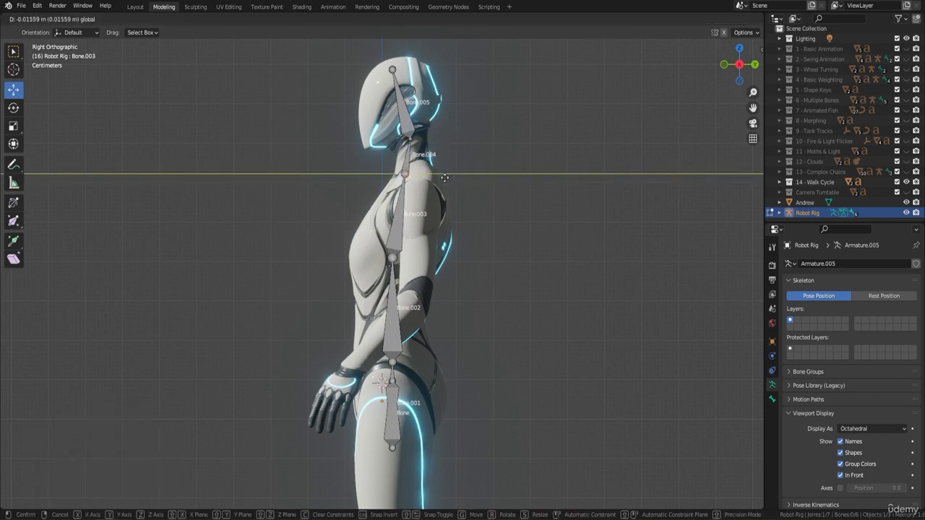
click(400, 258)
- Move the chest joint slightly forward along Y and the waist joint about 0.014 m forward along Y
click(393, 258)
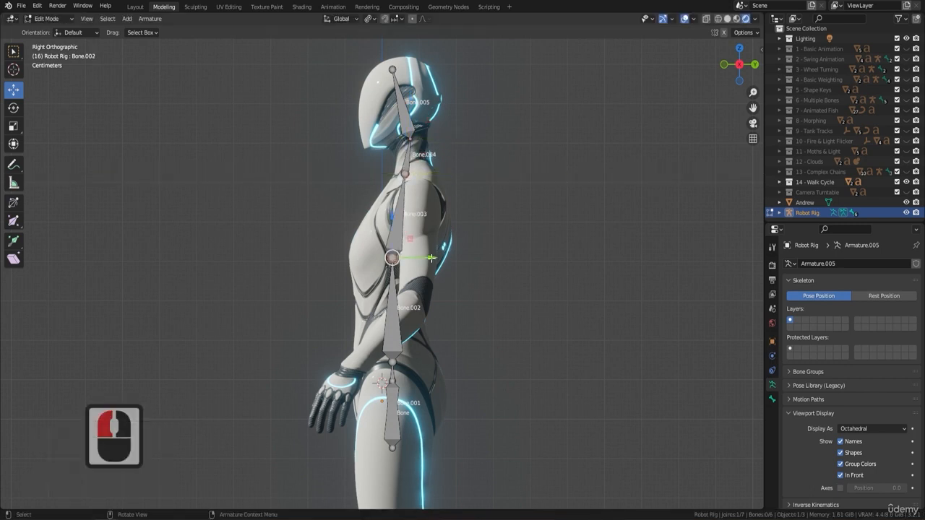
key(g)
key(y)
click(426, 261)
click(391, 362)
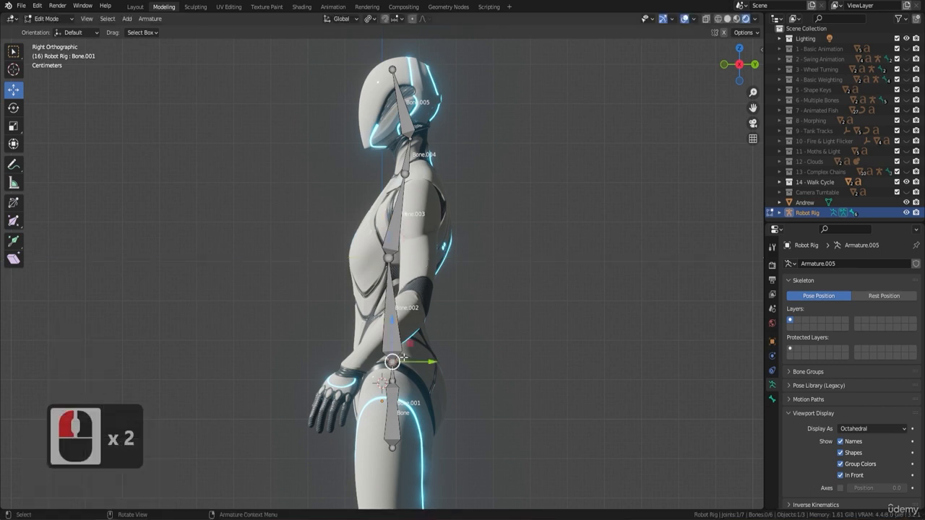
key(g)
key(y)
click(386, 365)
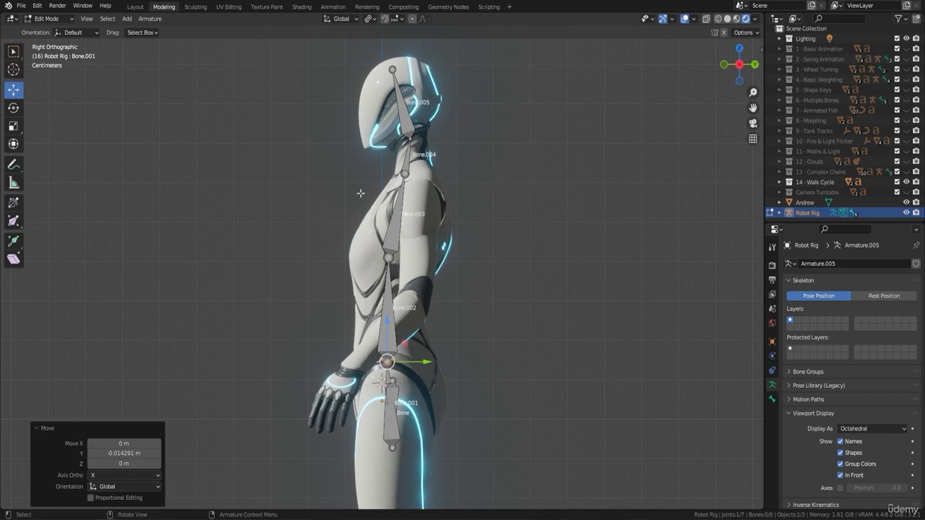
- In the front view, place the 3D cursor on the character's left upper chest and add a new bone there
scroll(352, 216, down, 3)
middle_drag(353, 237, 461, 214)
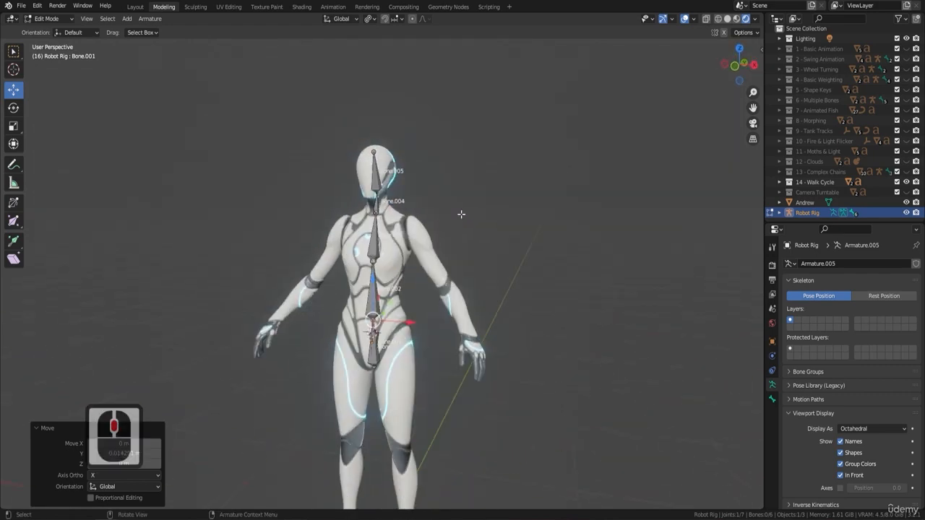
middle_drag(363, 246, 409, 188)
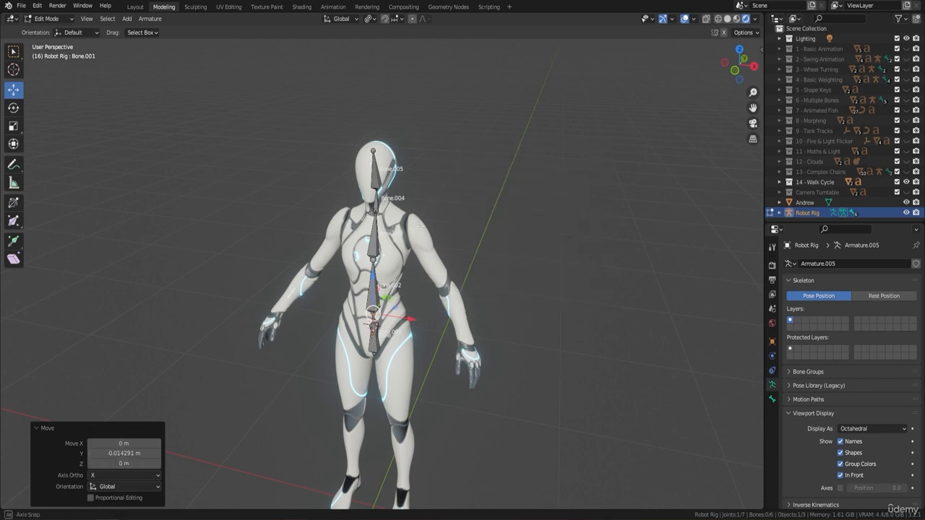
key(KP_1)
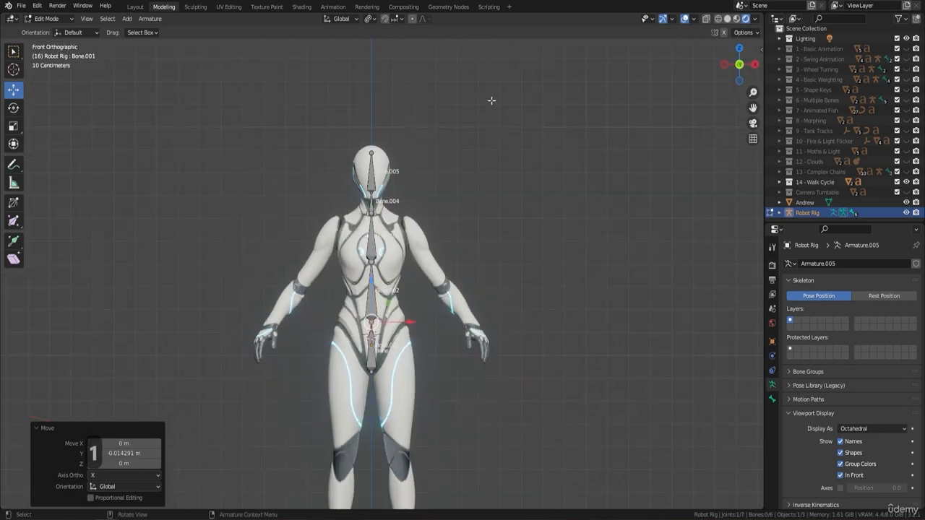
scroll(440, 202, up, 3)
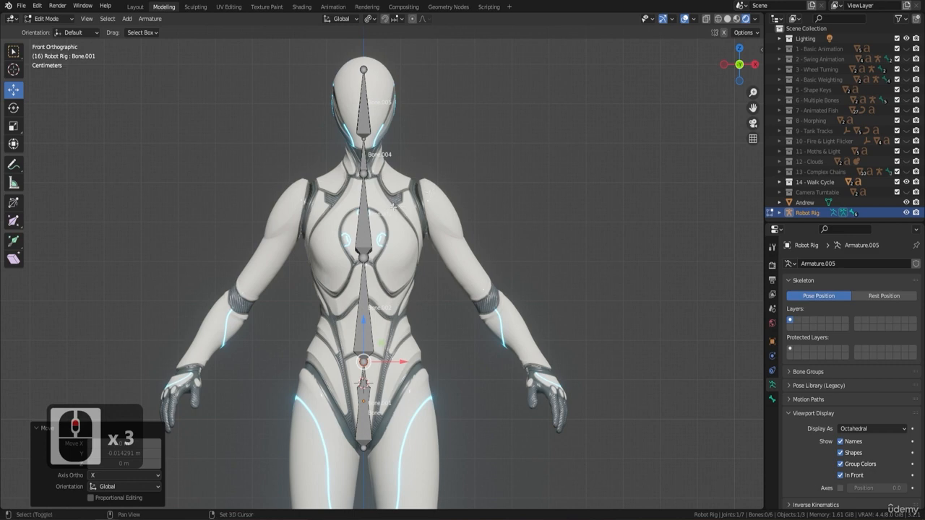
shift+right_click(392, 208)
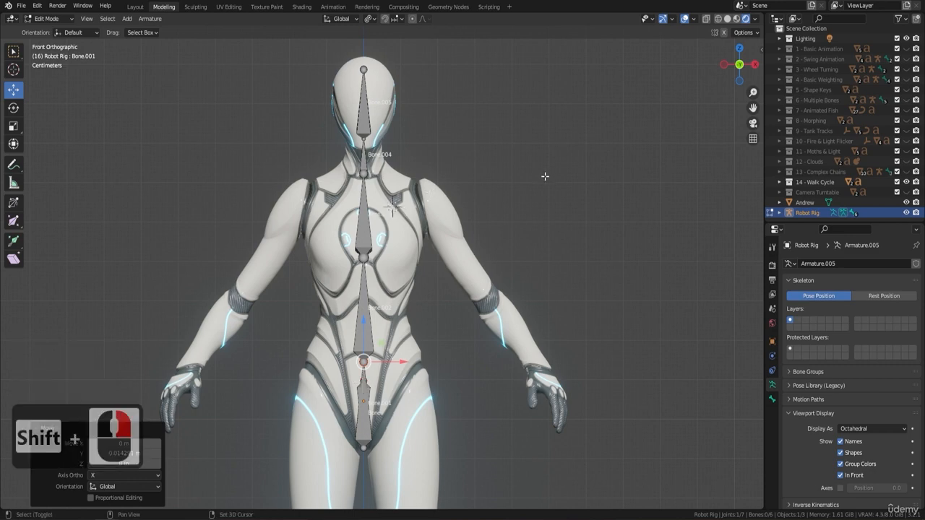
key(shift+a)
- Move the new bone's tip to the shoulder: about 0.891 m down, 0.087 m outward along X, and about 0.075 m further down
scroll(455, 188, down, 3)
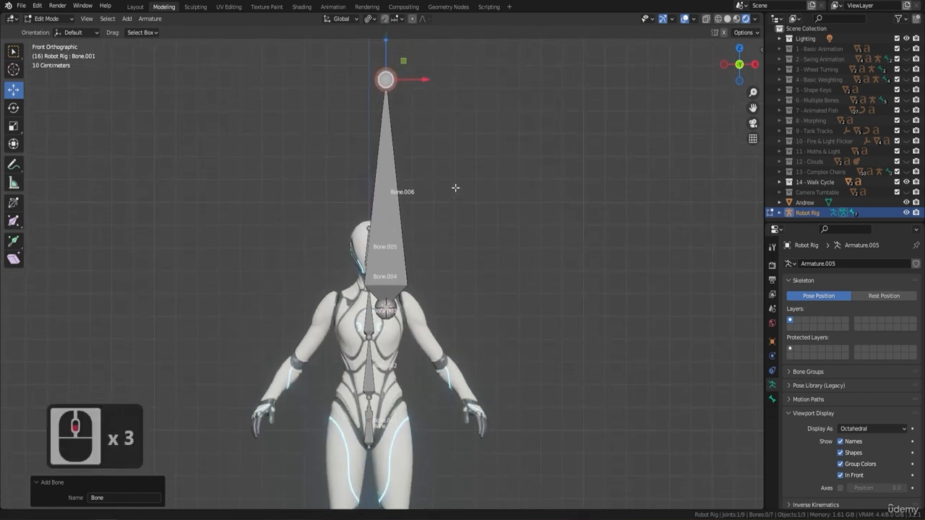
drag(386, 68, 385, 267)
scroll(383, 266, up, 4)
key(g)
key(x)
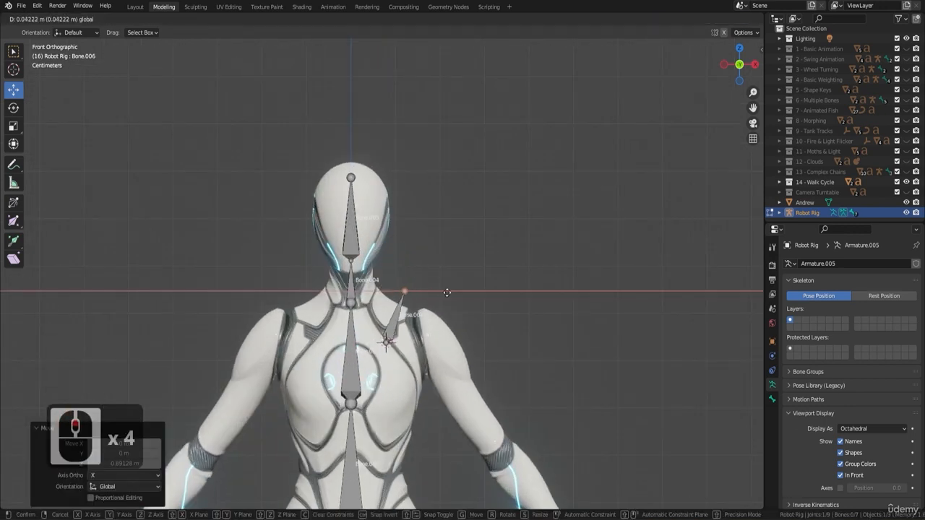
click(440, 269)
key(g)
key(z)
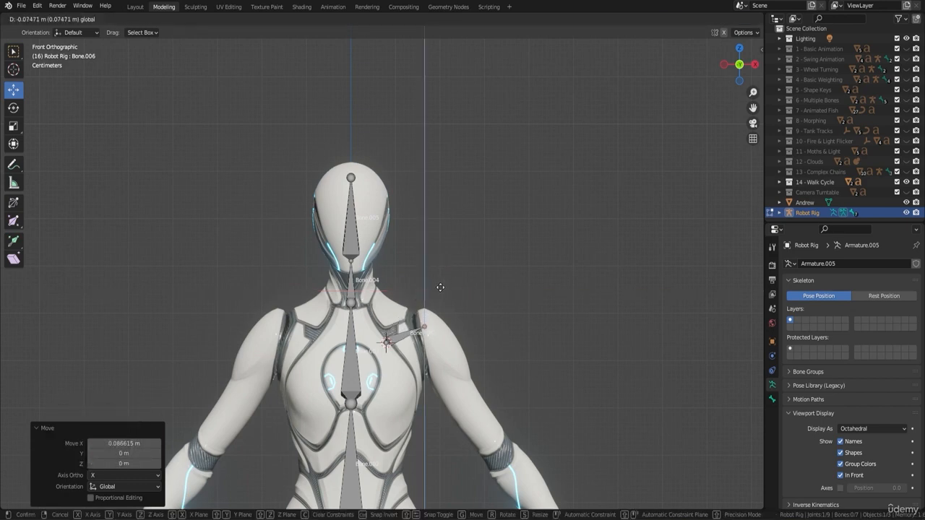
click(440, 287)
- Move the shoulder bone's base joint about 0.022 m inward along X and about 0.018 m down along Z
click(390, 341)
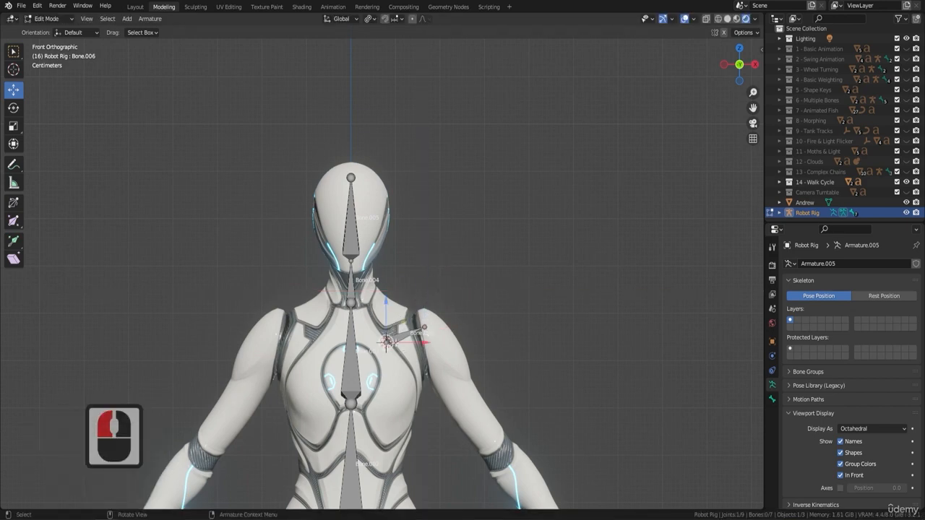
key(g)
key(x)
click(379, 341)
key(g)
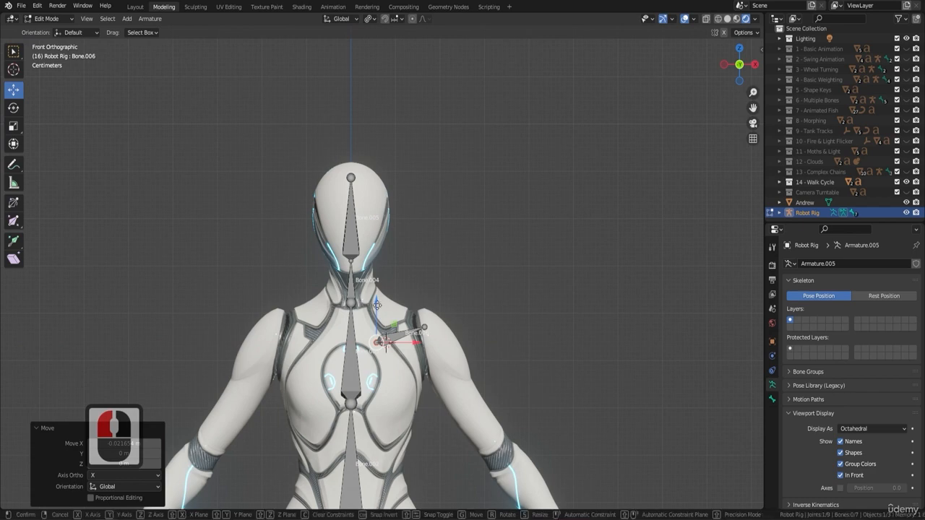
key(z)
click(457, 289)
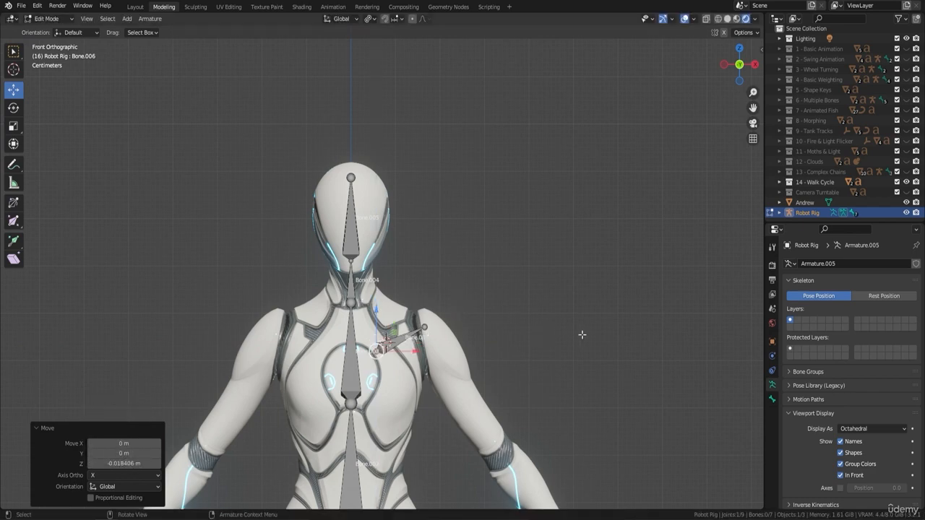
- In the side view, move the shoulder bone slightly back along Y and its tip about 0.076 m further back
key(KP_3)
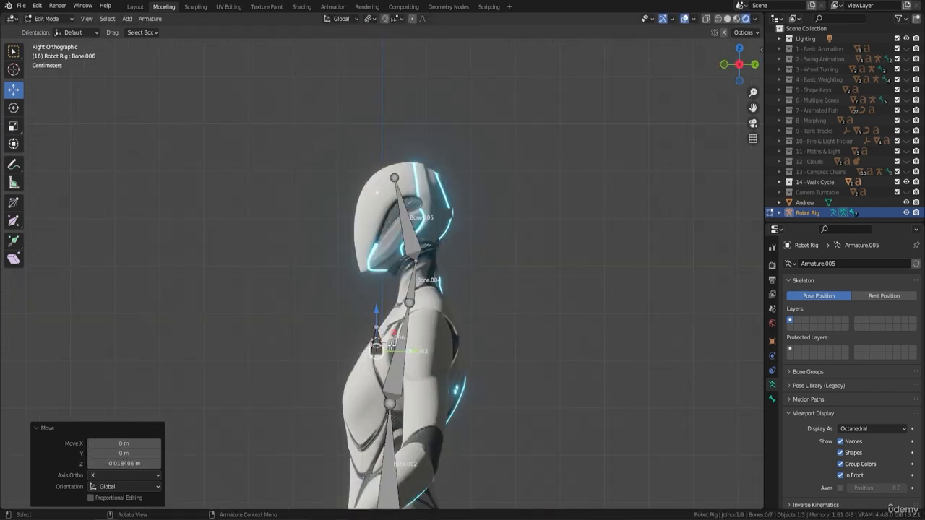
click(377, 350)
key(g)
key(y)
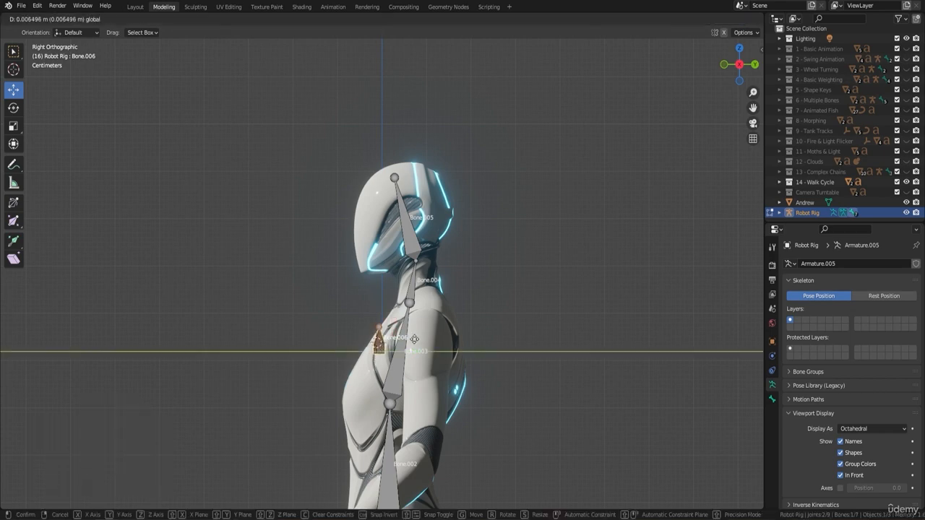
click(416, 338)
click(390, 329)
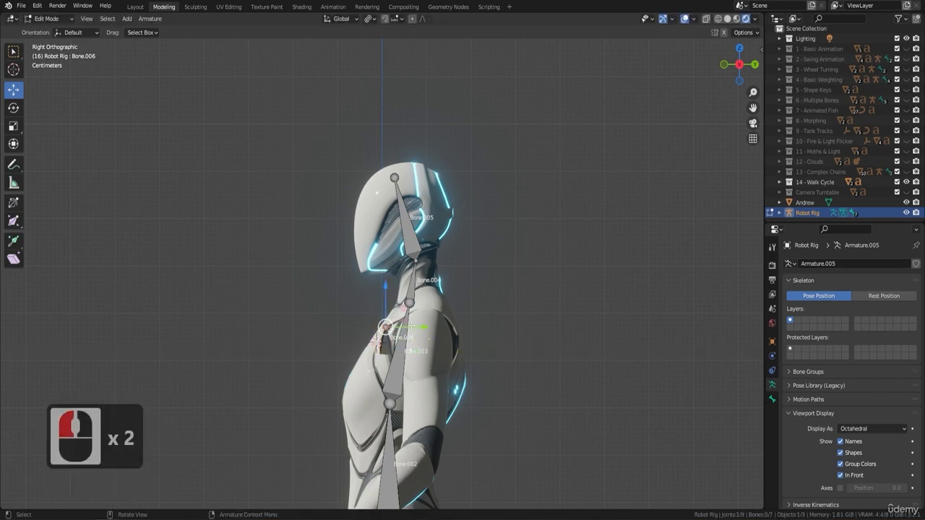
drag(415, 326, 449, 334)
middle_drag(450, 286, 543, 282)
key(F9)
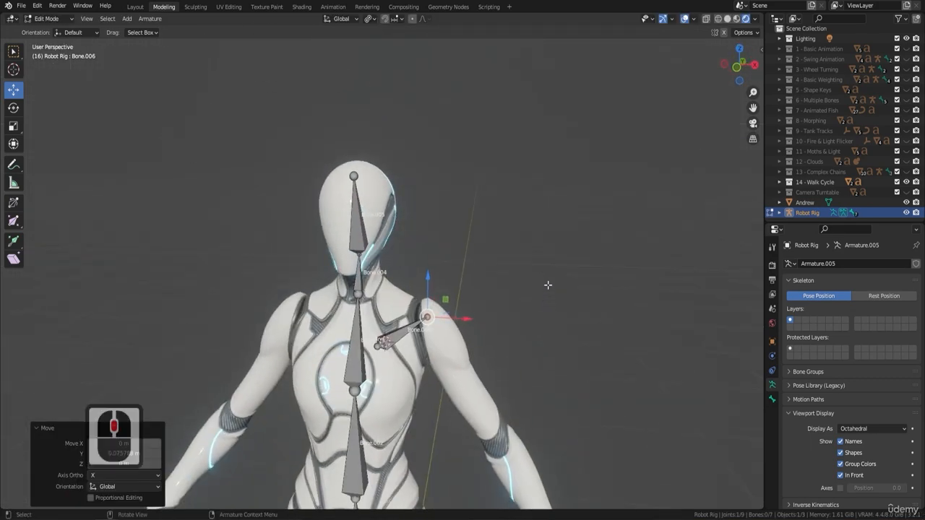
- In the front view, extrude an upper arm bone about 0.242 m outward along X from the shoulder joint
shift+middle_drag(578, 329, 463, 253)
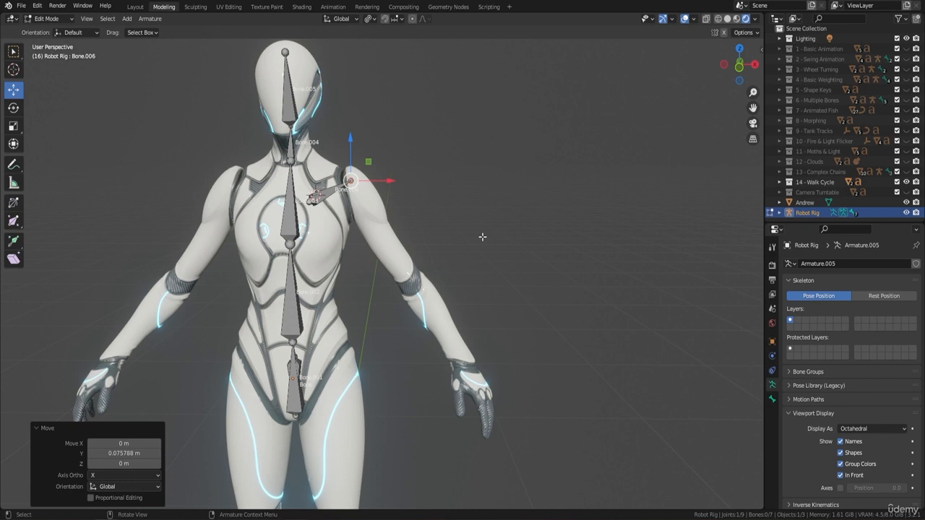
key(KP_1)
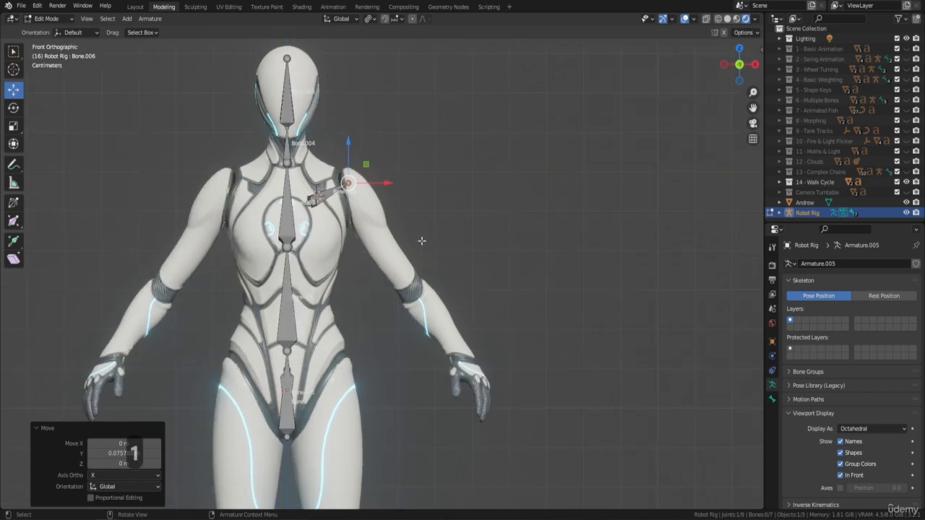
key(e)
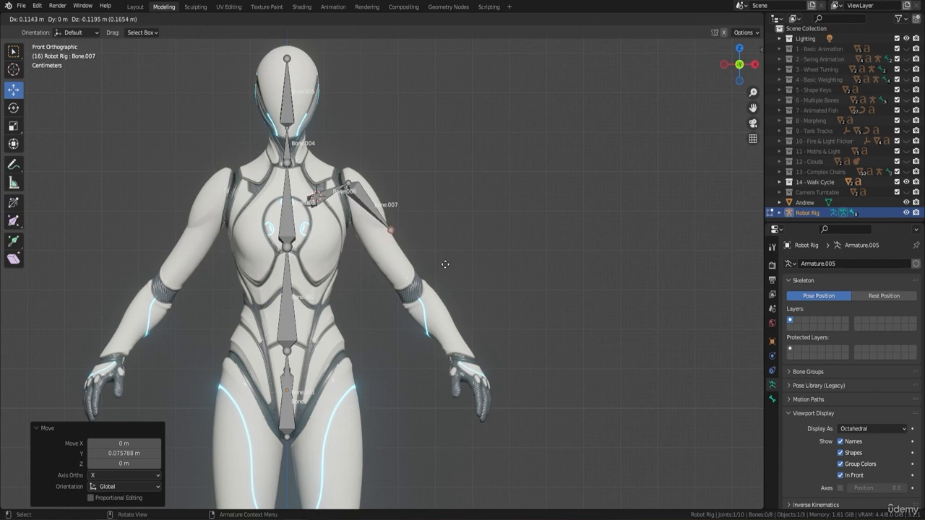
key(y)
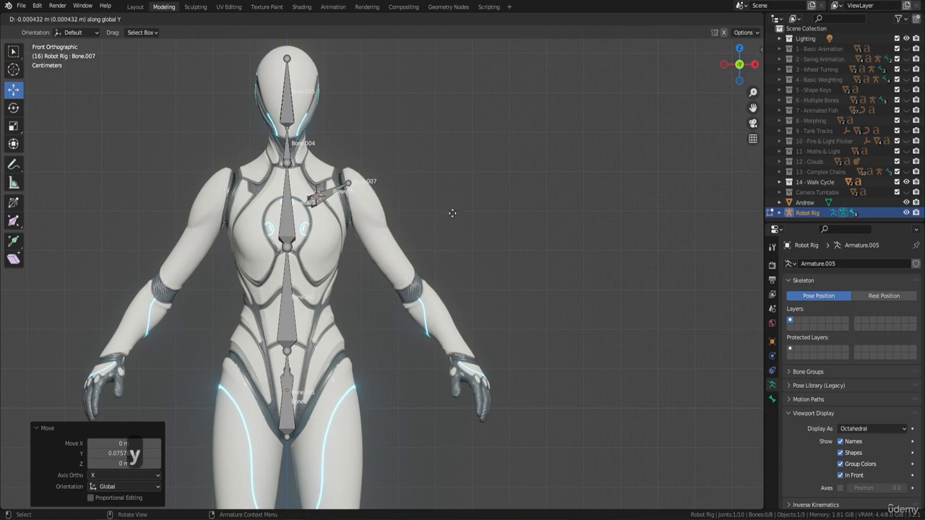
key(x)
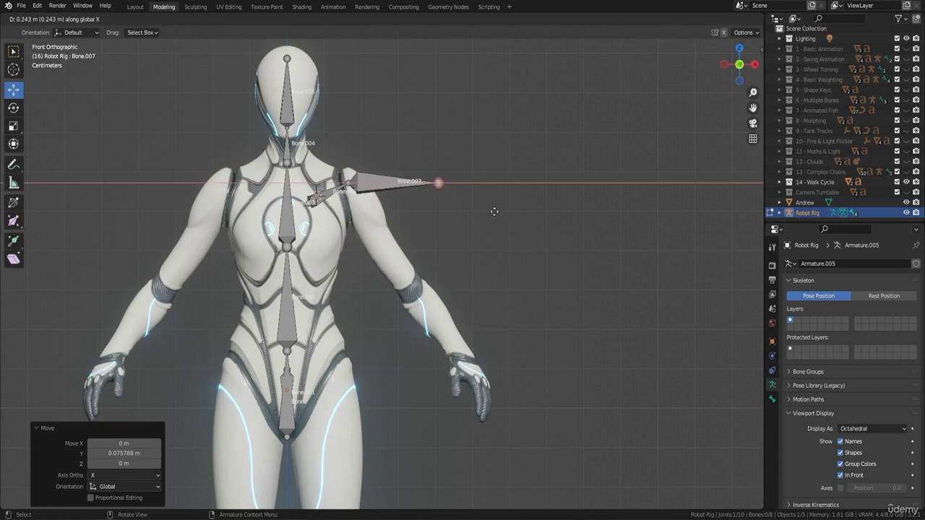
click(492, 213)
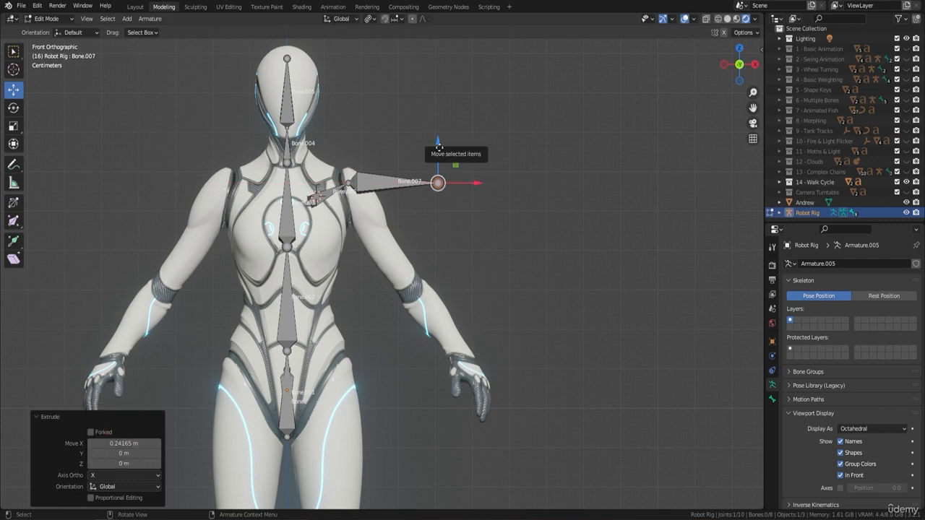
- Align the upper arm bone's end with the elbow: down along Z, about 0.064 m inward along X and 0.010 m back along Y
drag(439, 146, 422, 255)
drag(479, 291, 455, 297)
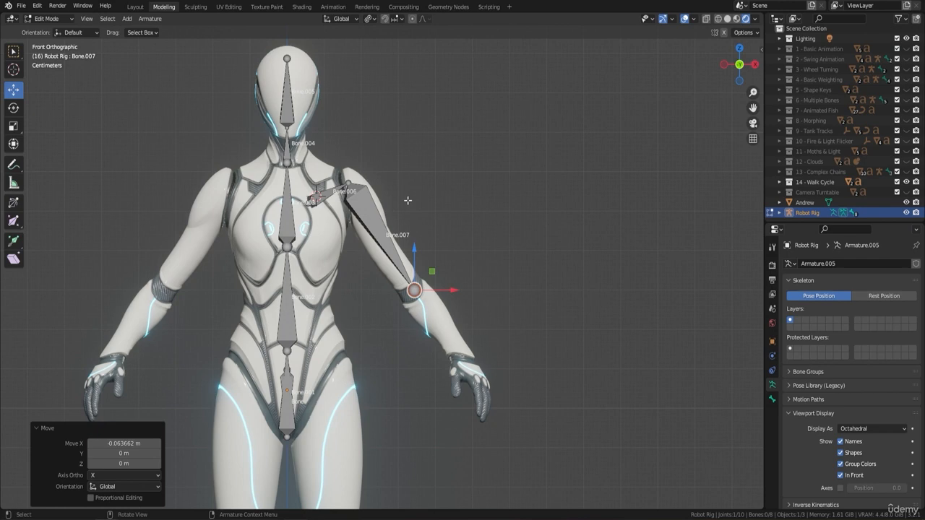
key(KP_3)
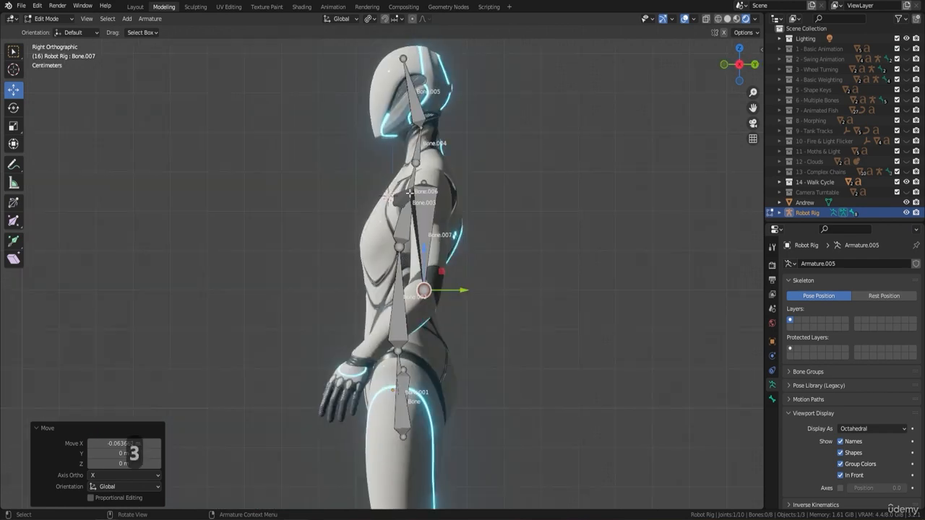
drag(457, 291, 466, 290)
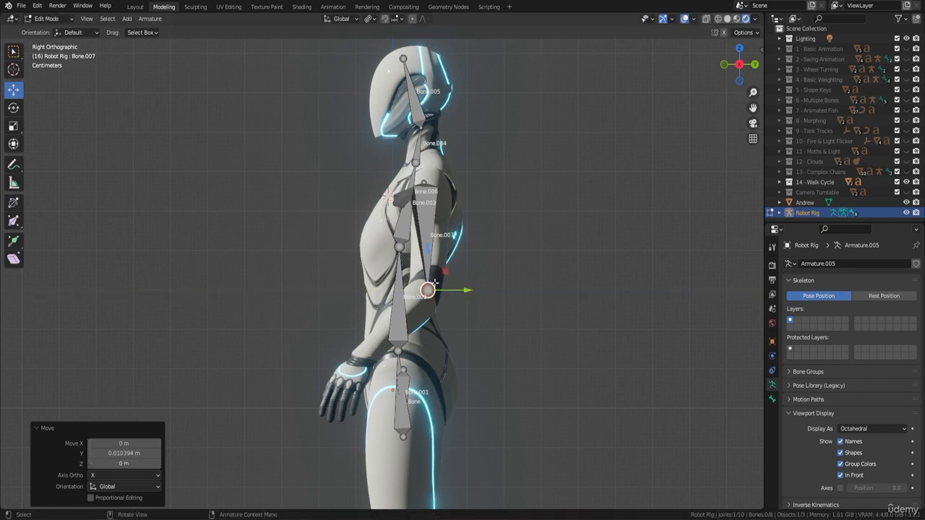
- Examine the shoulder and upper arm bones' placement inside the body from the back, side and several perspective angles
middle_drag(468, 269, 470, 256)
scroll(430, 289, up, 3)
middle_drag(439, 288, 479, 287)
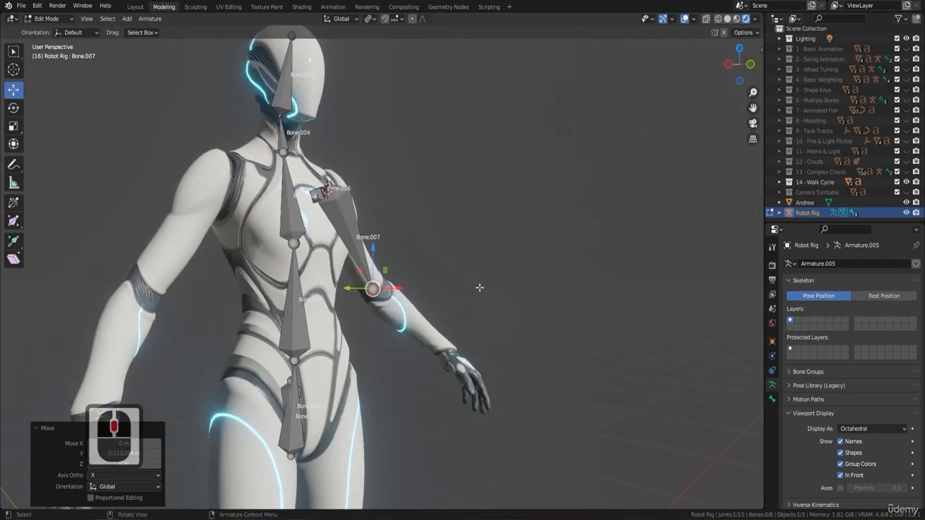
key(ctrl+KP_1)
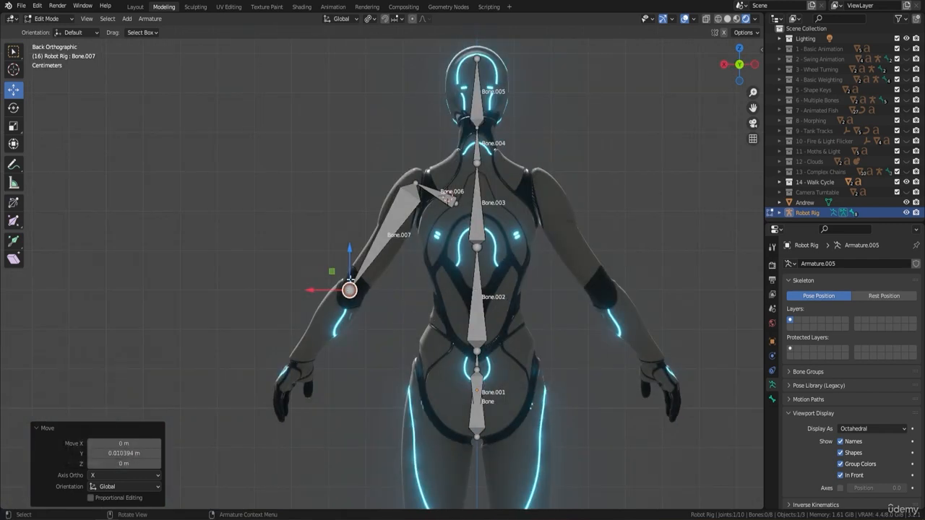
key(F9)
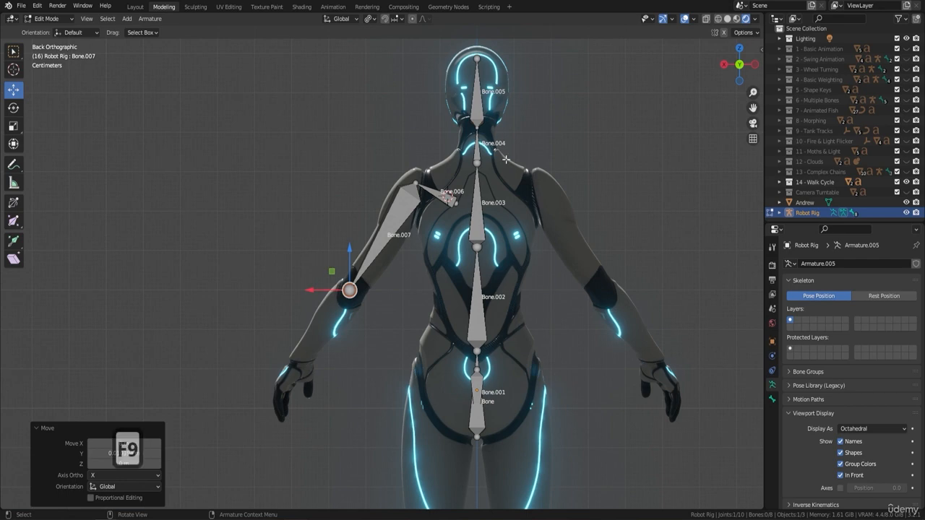
middle_drag(321, 264, 494, 195)
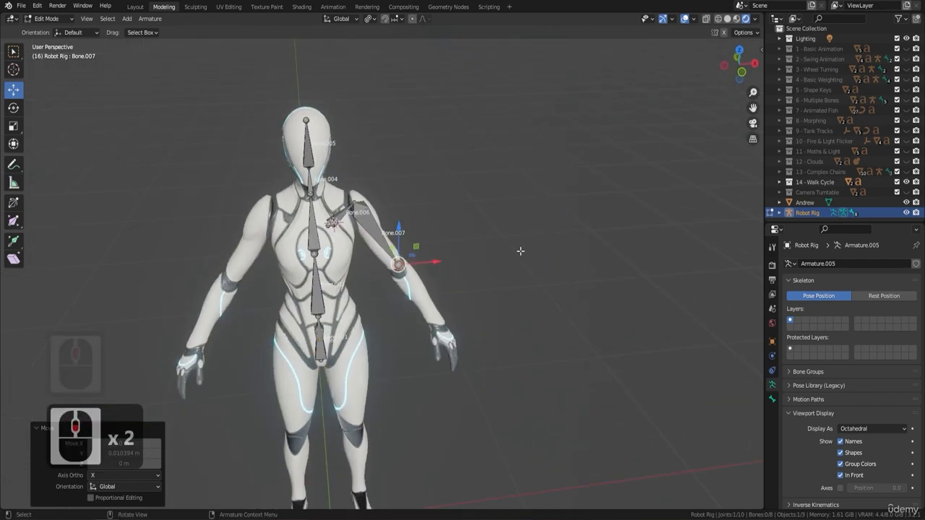
middle_drag(520, 253, 400, 357)
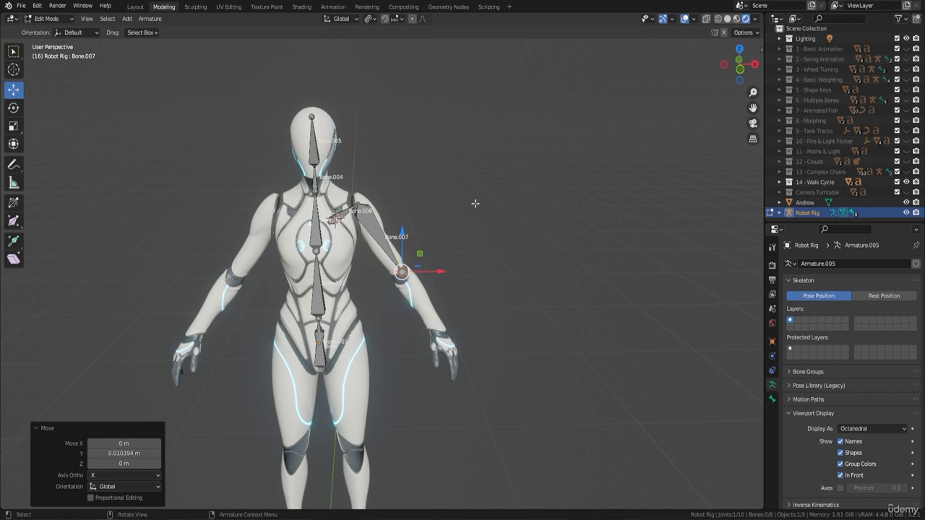
middle_drag(442, 189, 463, 173)
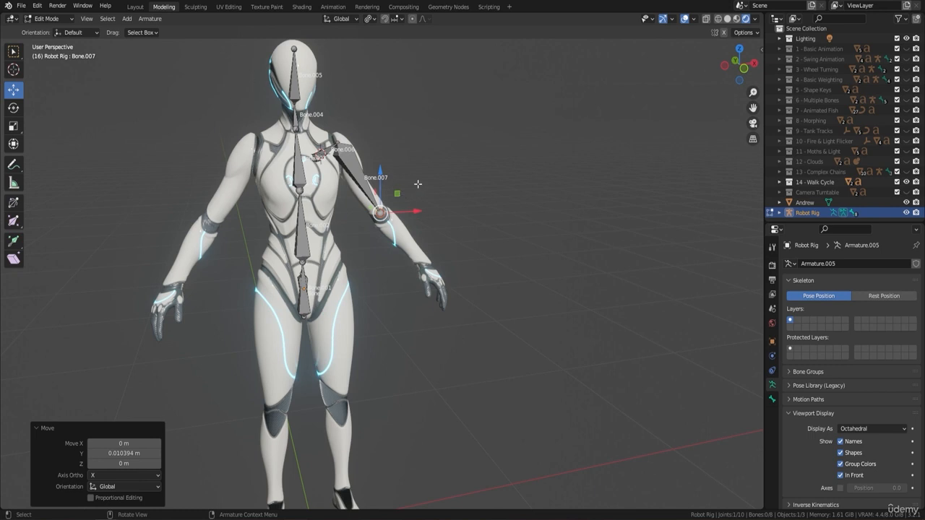
mouse_move(434, 155)
middle_down()
mouse_move(516, 210)
mouse_move(471, 186)
mouse_move(441, 145)
middle_up()
scroll(442, 144, down, 3)
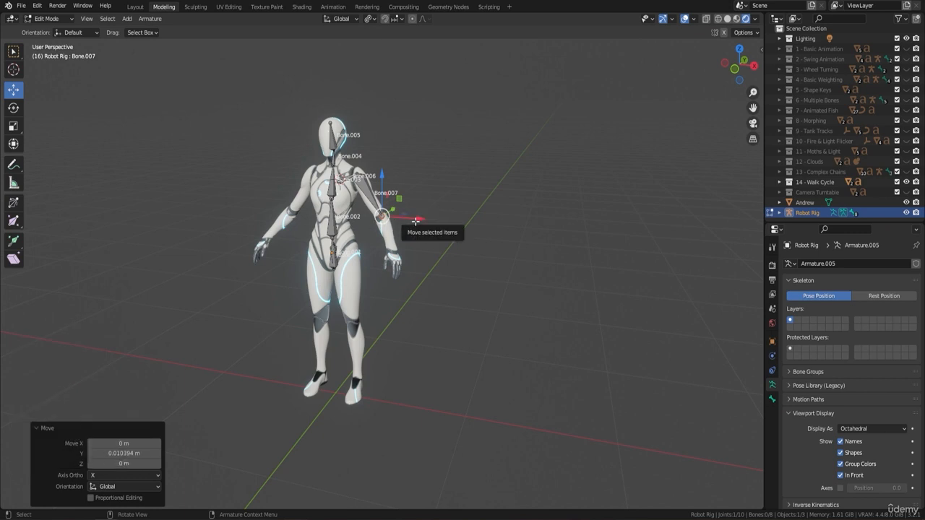
middle_drag(417, 221, 402, 216)
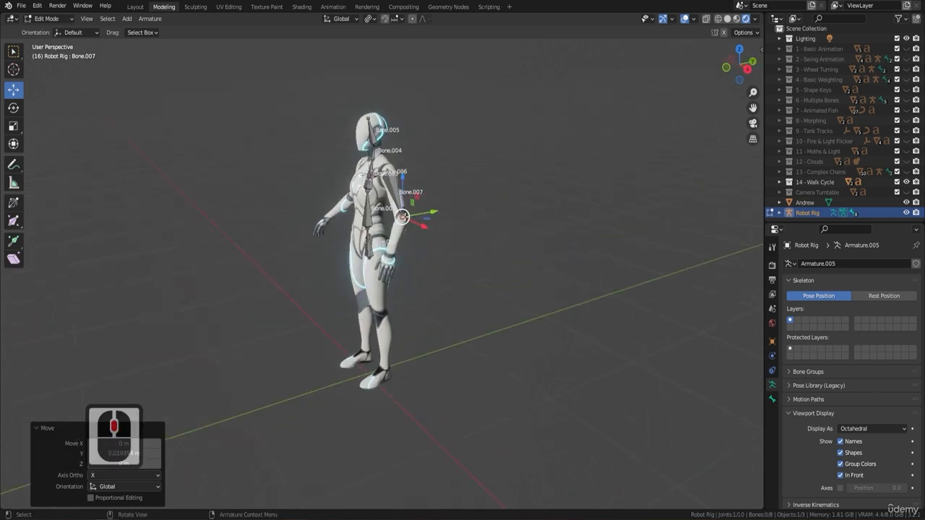
middle_drag(374, 313, 383, 206)
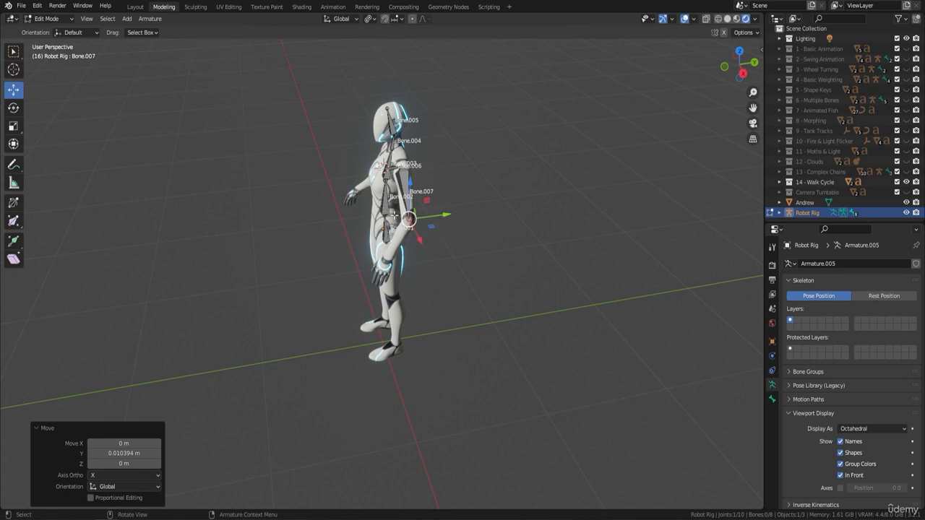
middle_drag(410, 212, 464, 169)
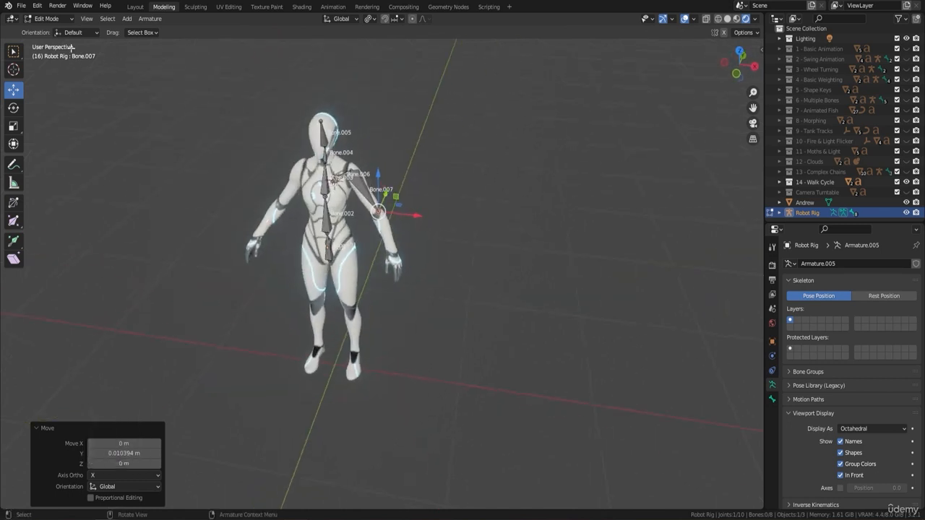
- Save the current Blender file under its existing name
click(21, 5)
click(35, 73)
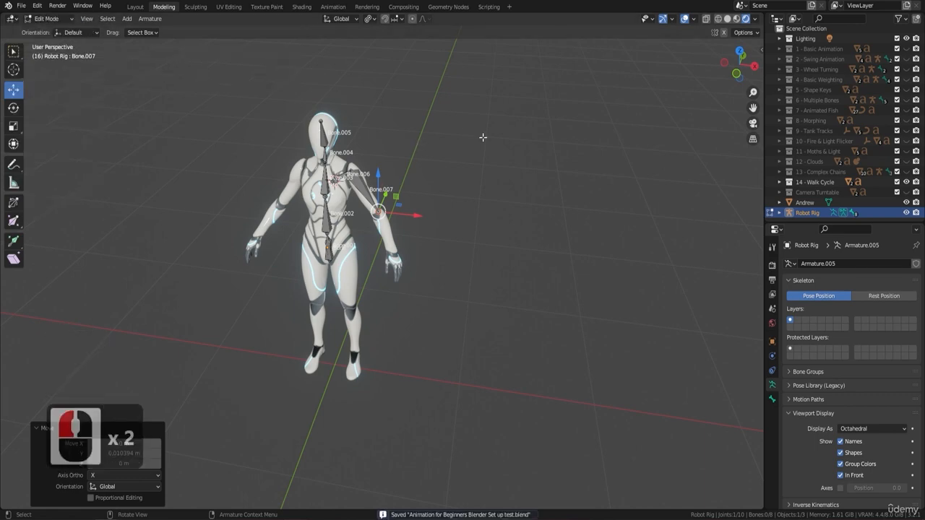